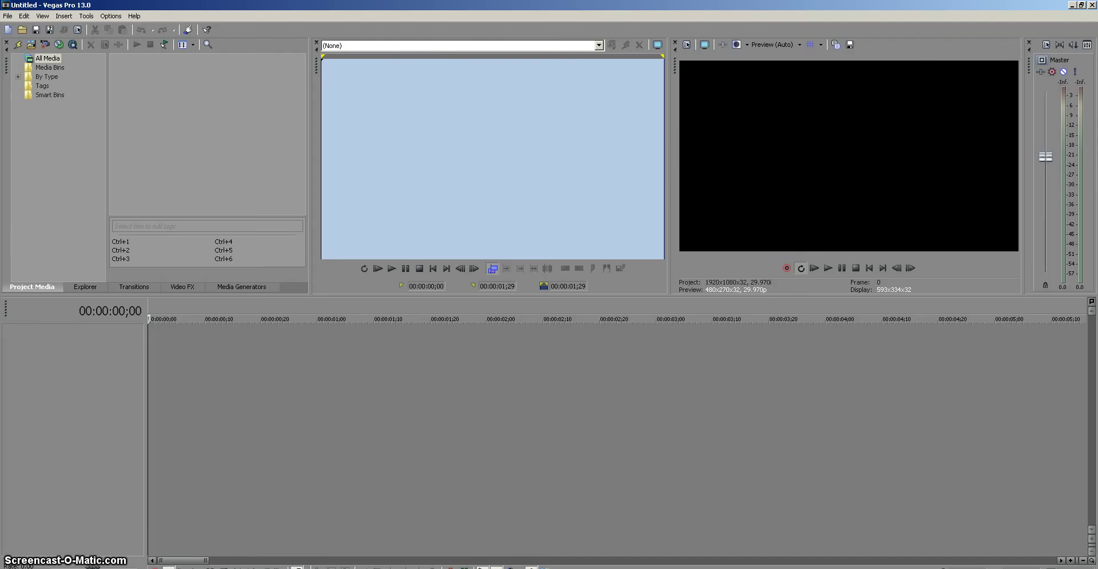
Switch to Skype, find the received Over The Wall.mp4 in the contact's chat, and open the folder containing it.
key("alt+Tab")
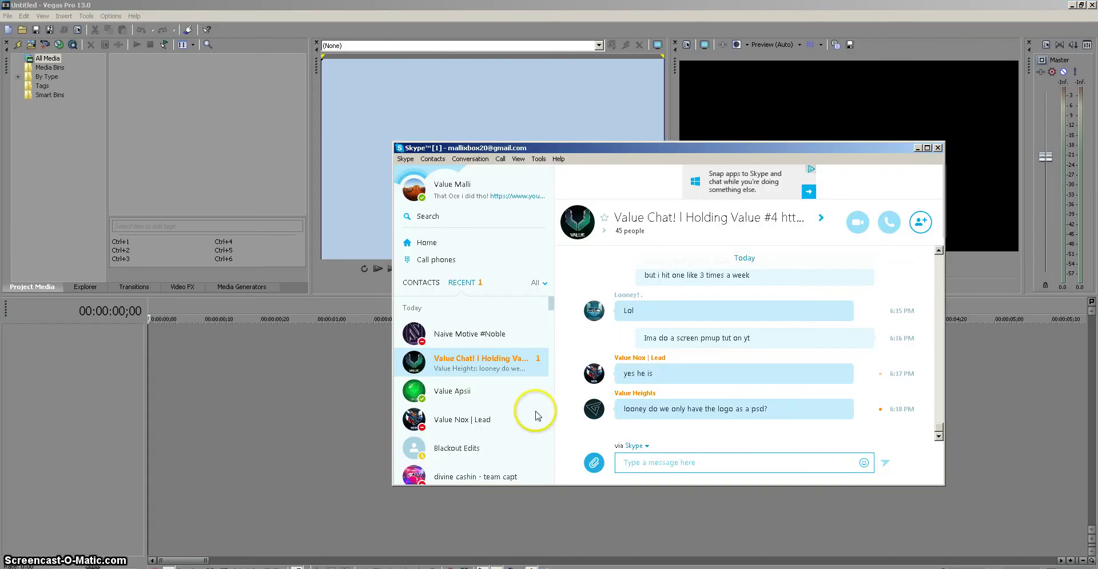
scroll(537, 413, "down", 1)
scroll(537, 393, "up", 1)
left_click(497, 334)
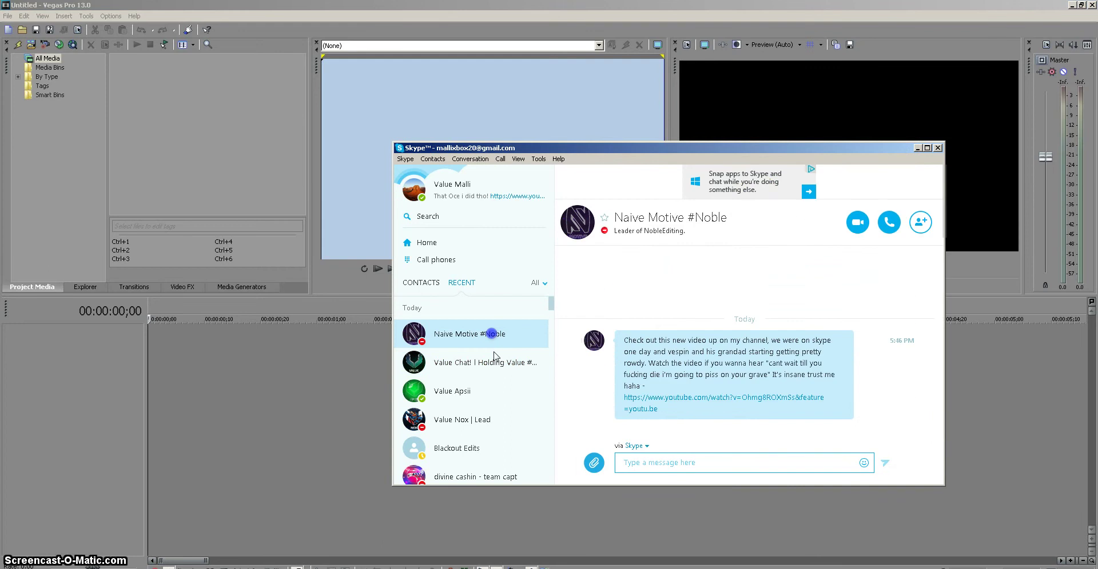
left_click(471, 392)
scroll(759, 374, "up", 6)
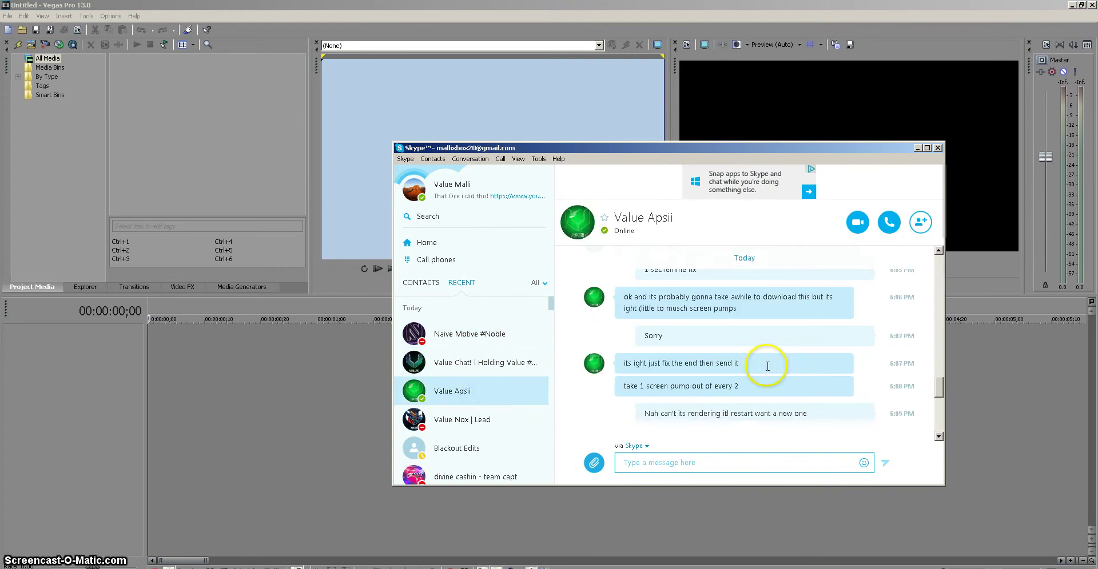
scroll(940, 360, "up", 5)
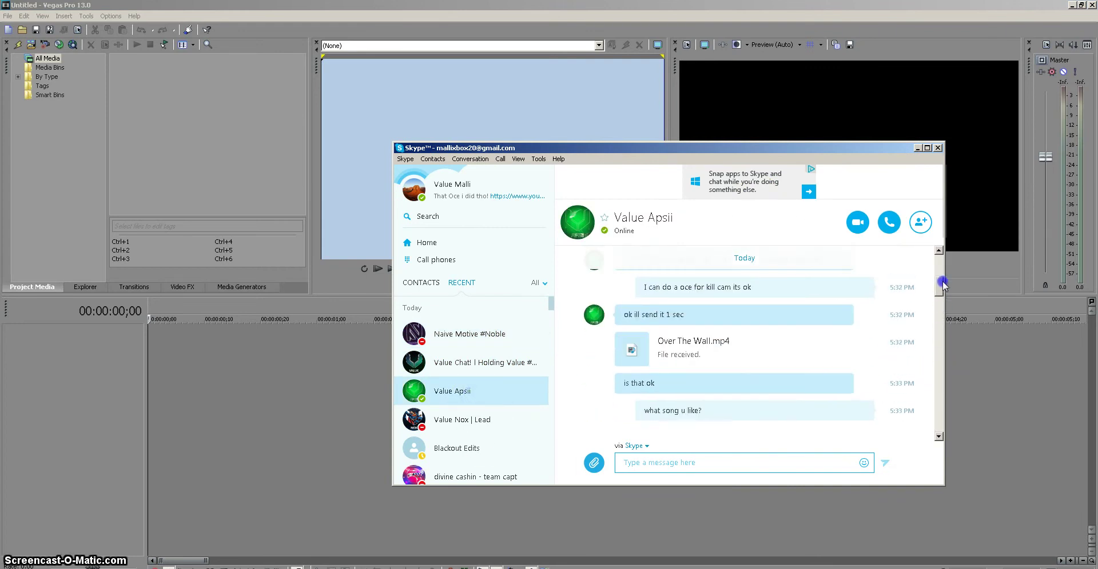
right_click(641, 344)
left_click(672, 413)
left_click(917, 148)
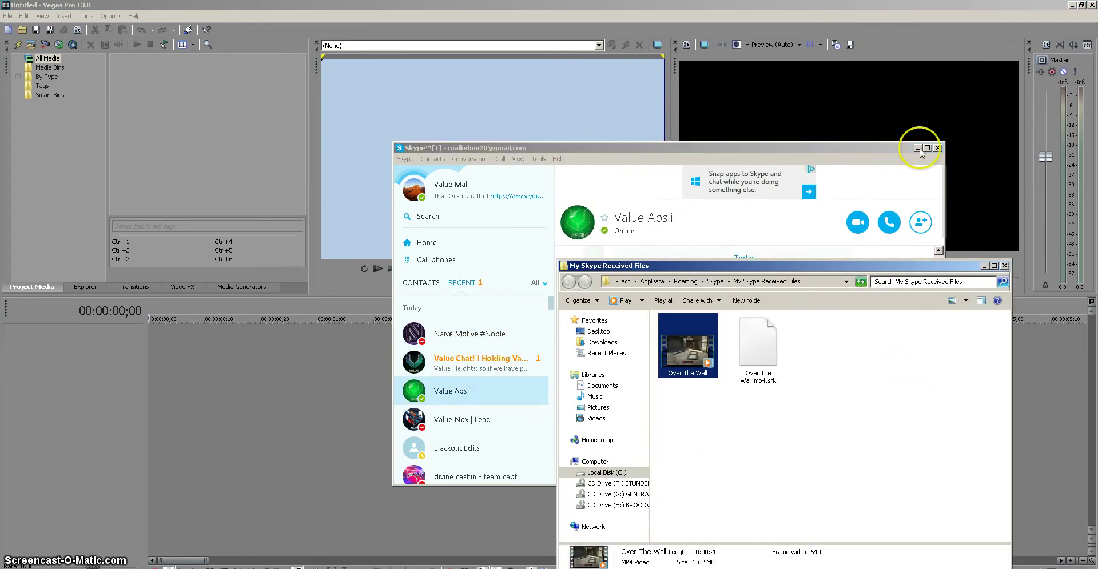
Add the Over The Wall video to the start of the Vegas timeline and match the project video settings to it.
left_click_drag(687, 349, 309, 411)
left_click_drag(163, 358, 144, 356)
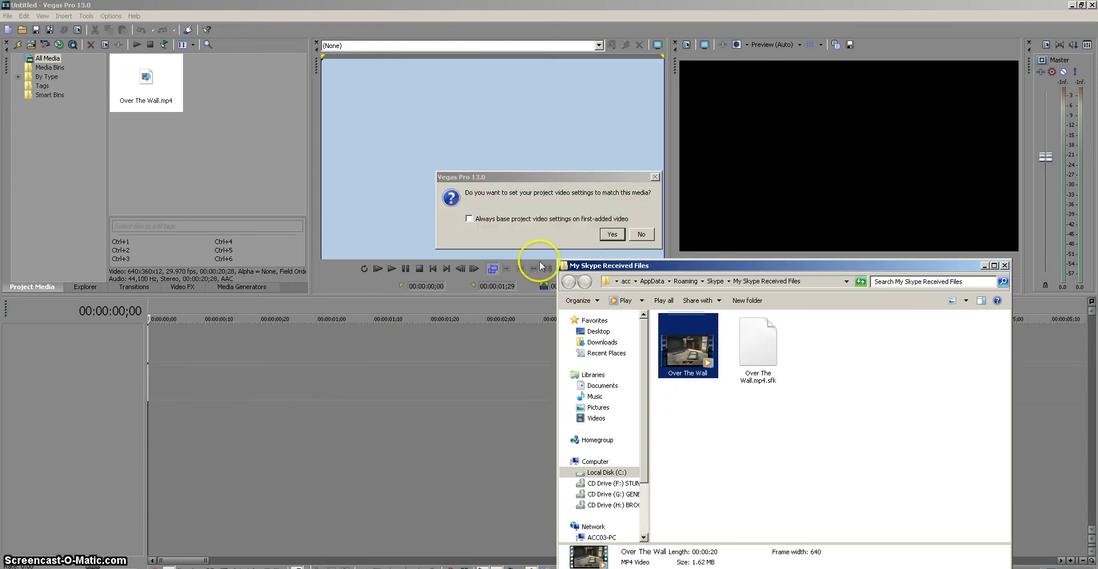
left_click(610, 236)
left_click(403, 387)
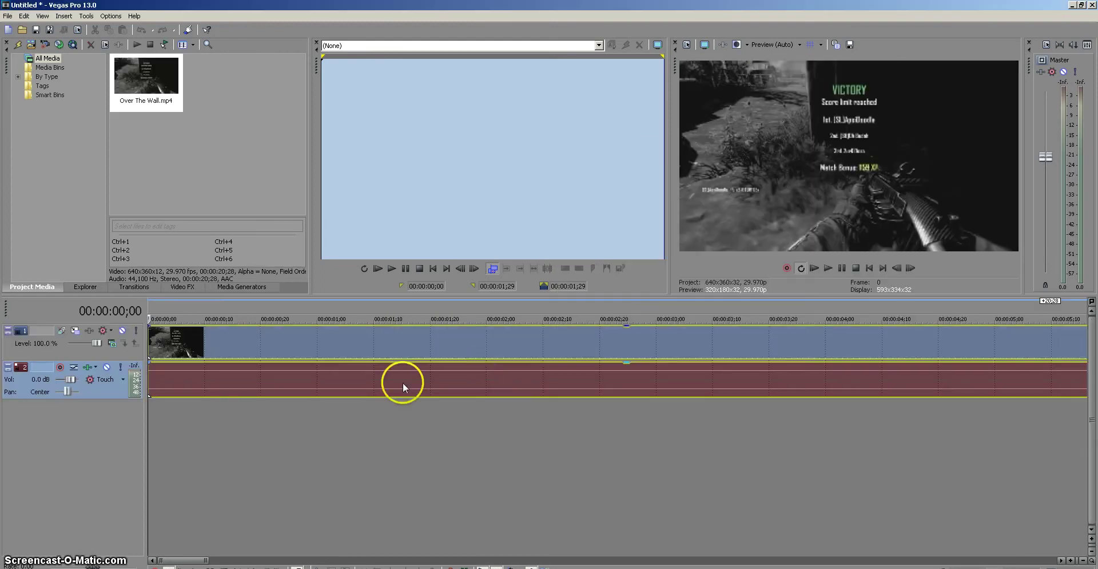
right_click(208, 345)
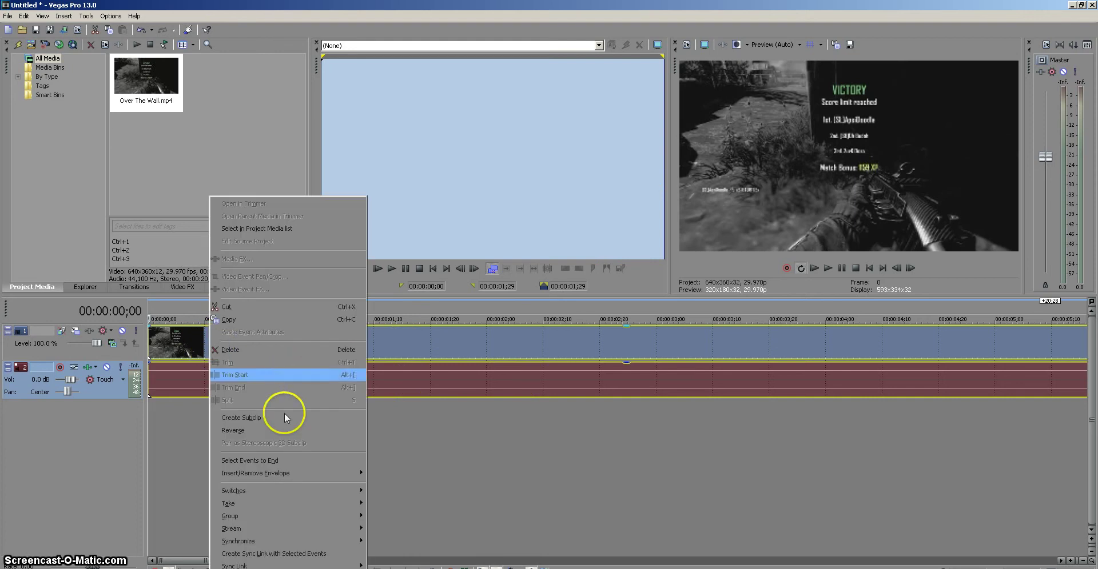
mouse_move(332, 495)
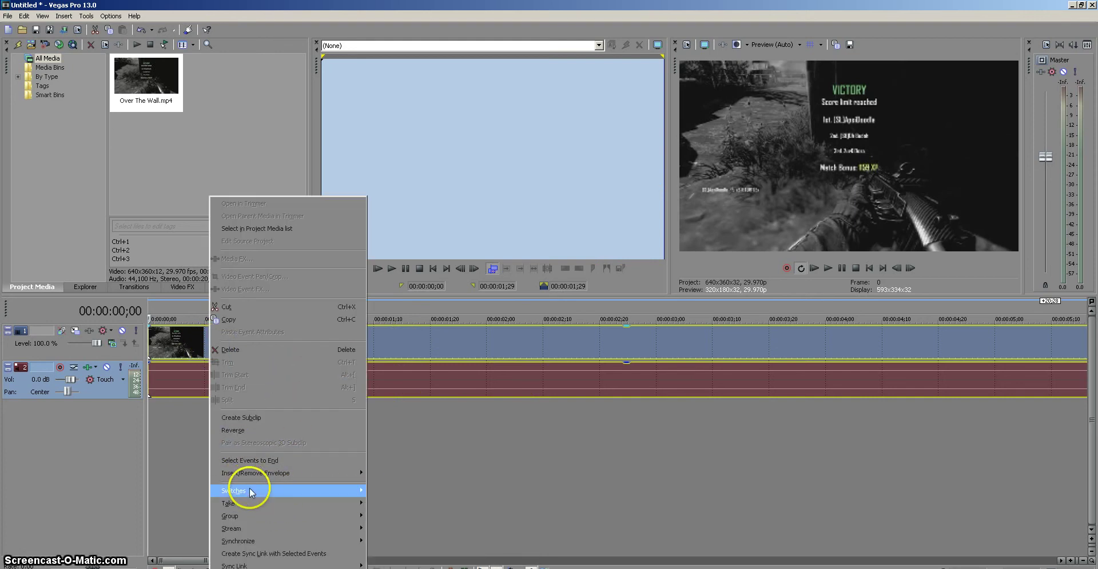
left_click(171, 436)
Turn off Smart Resample and Maintain Aspect Ratio for the video event.
left_click(177, 345)
right_click(216, 350)
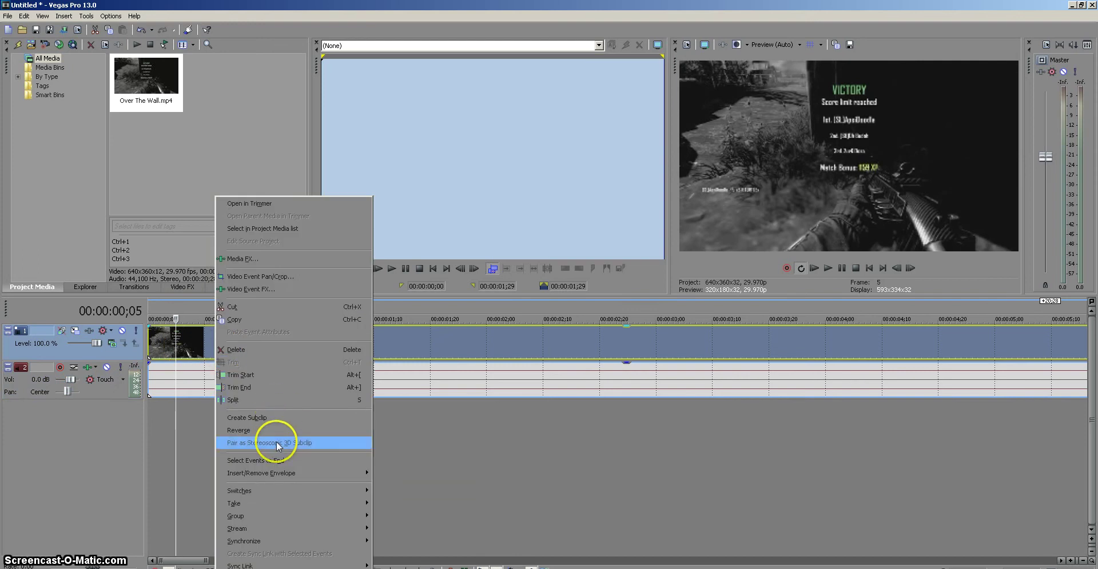
mouse_move(277, 492)
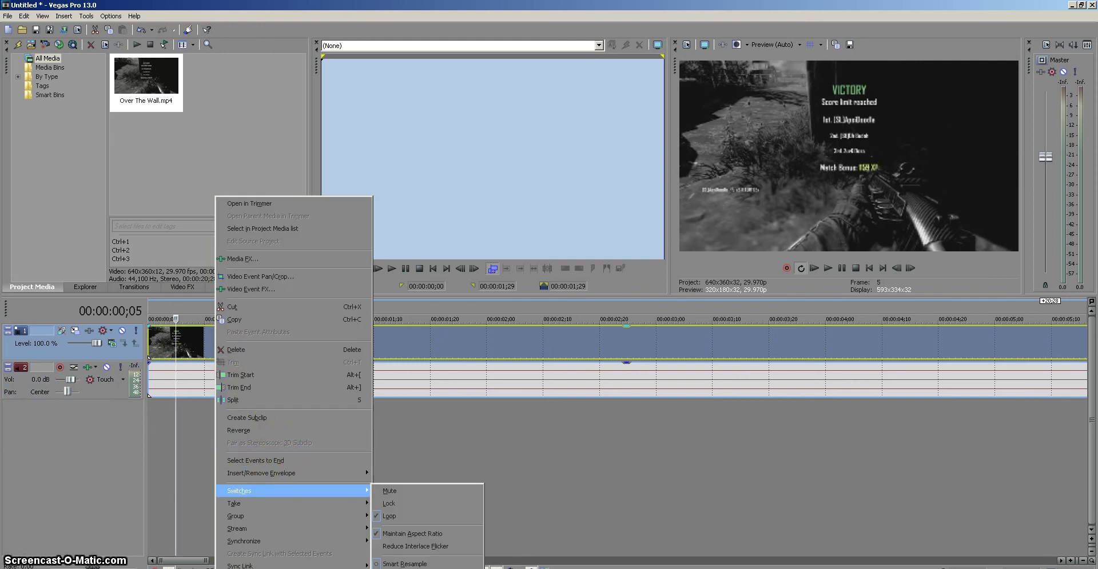
left_click(404, 568)
right_click(210, 346)
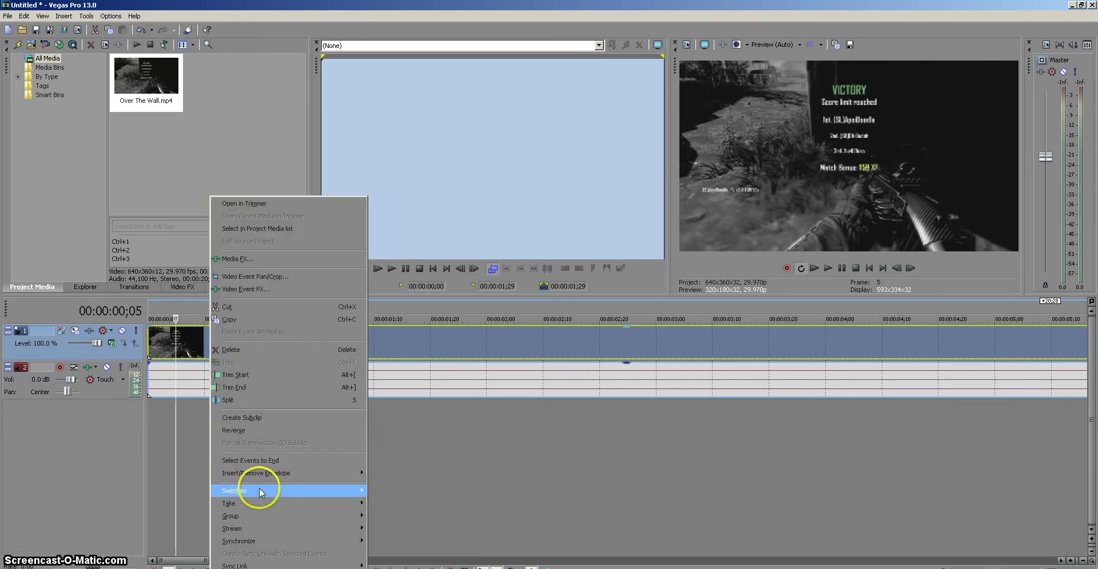
mouse_move(265, 495)
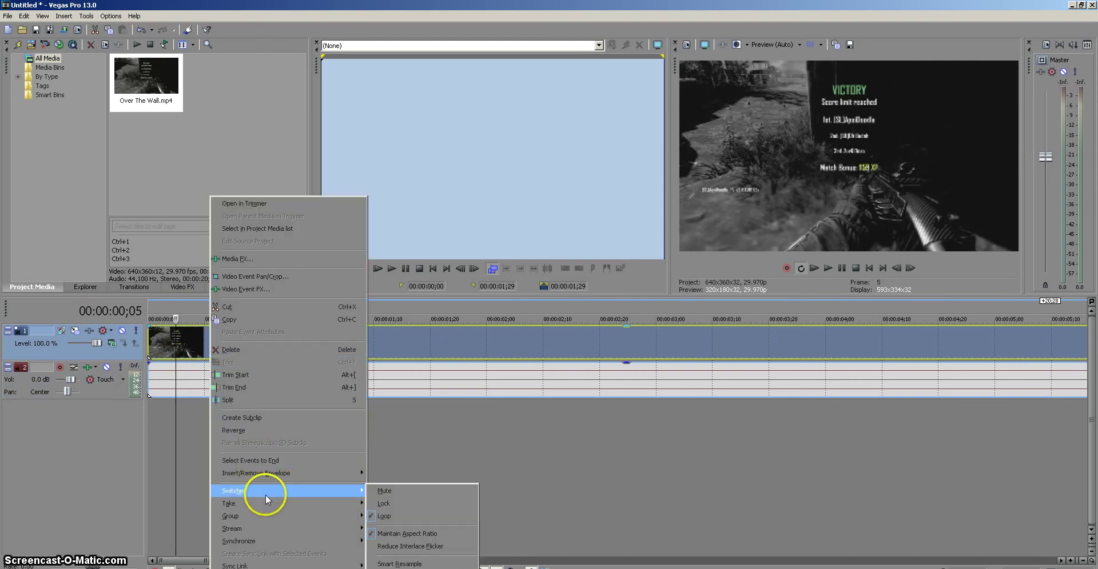
left_click(405, 534)
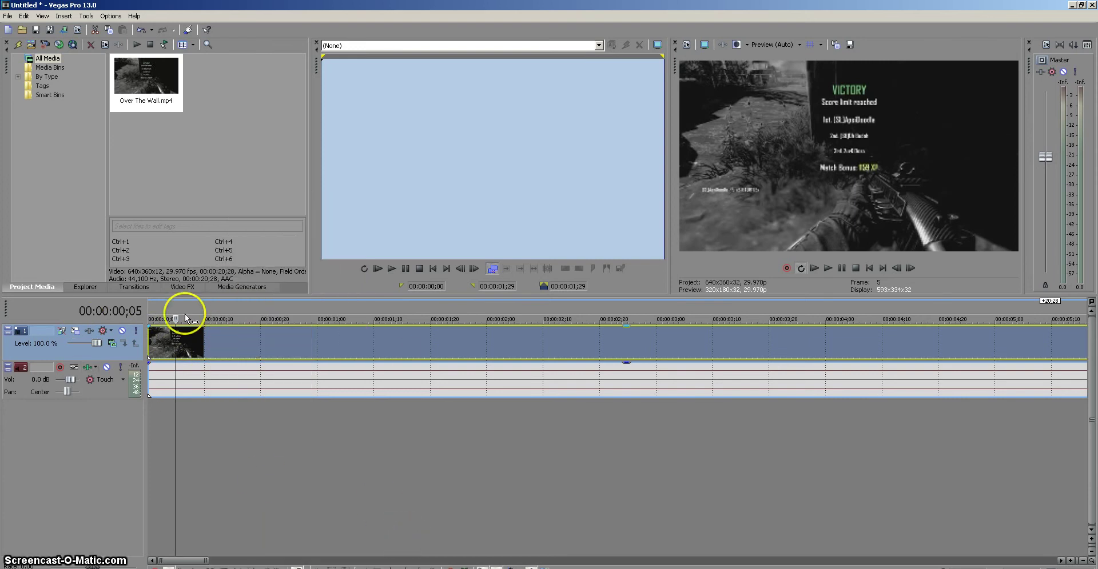
Find the final killcam in the clip, split it at 00:00:04;18 and delete the part before the split.
left_click(150, 318)
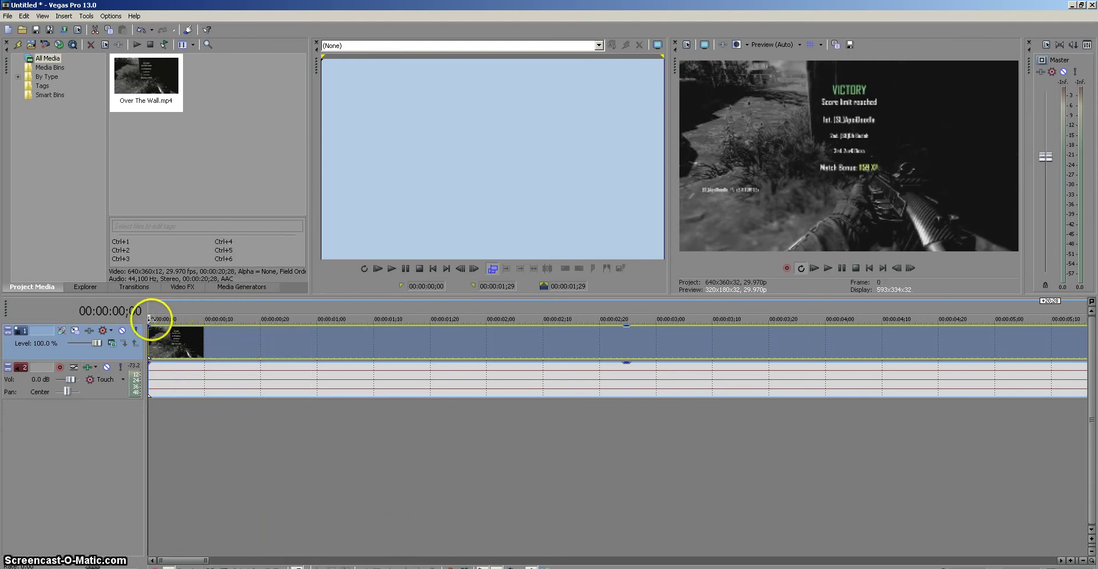
key("space")
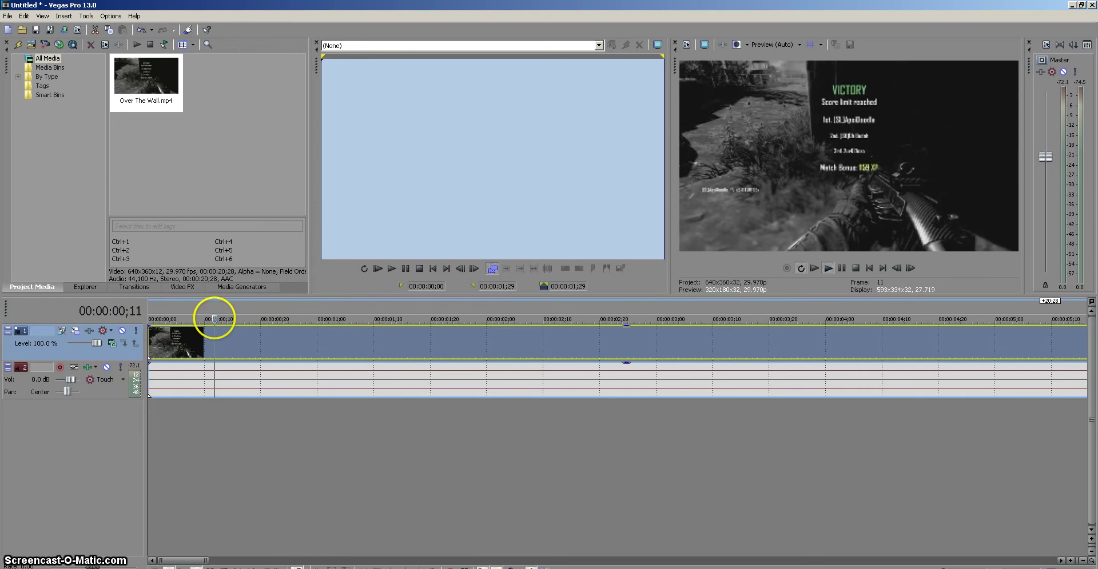
key("Return")
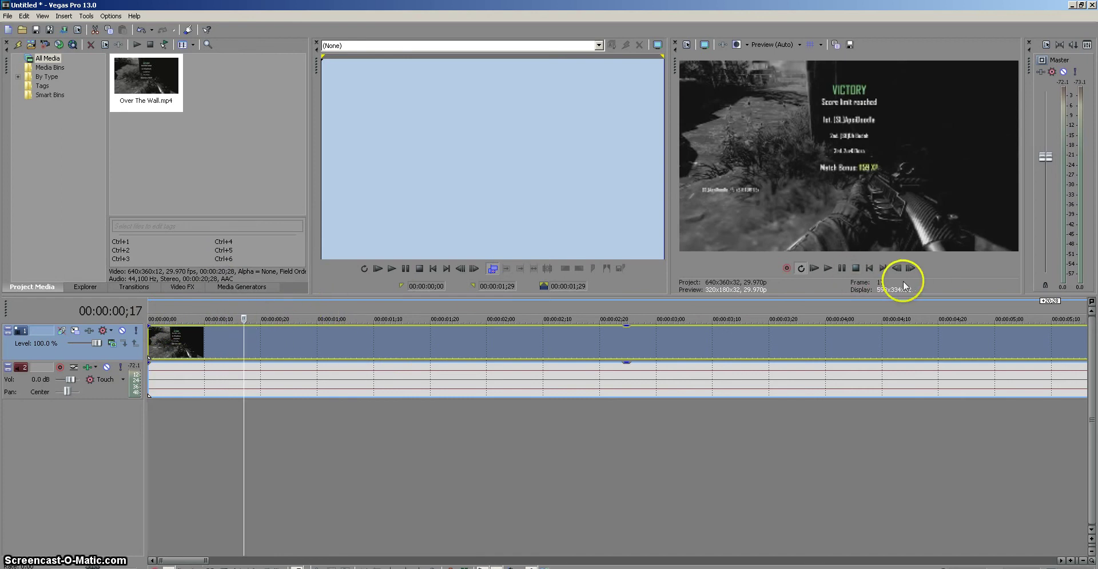
left_click(914, 264)
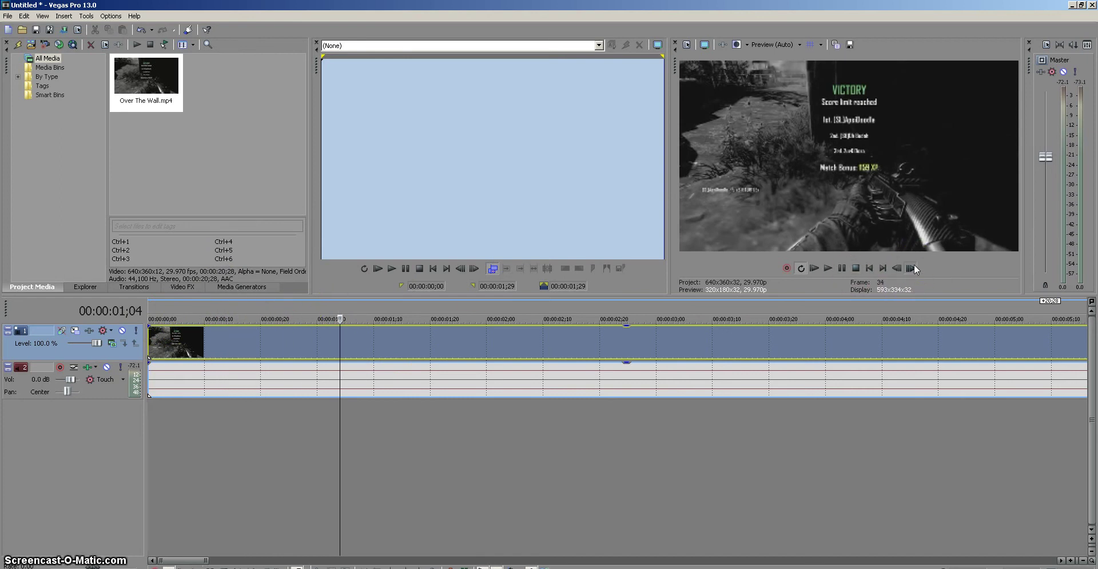
left_click_drag(910, 270, 894, 272)
left_click(910, 269)
left_click(910, 268)
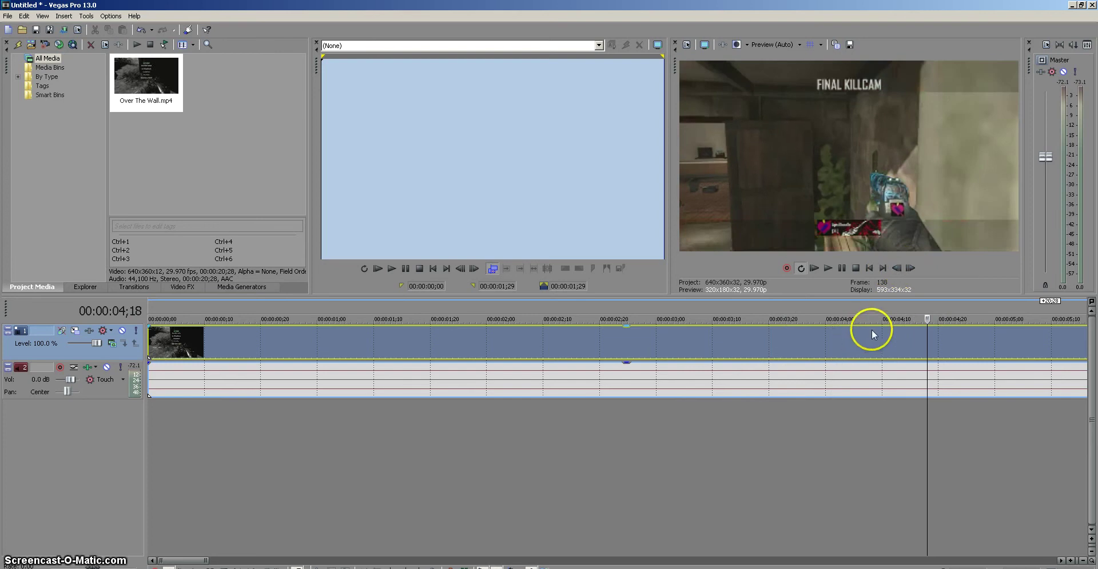
key("s")
right_click(790, 343)
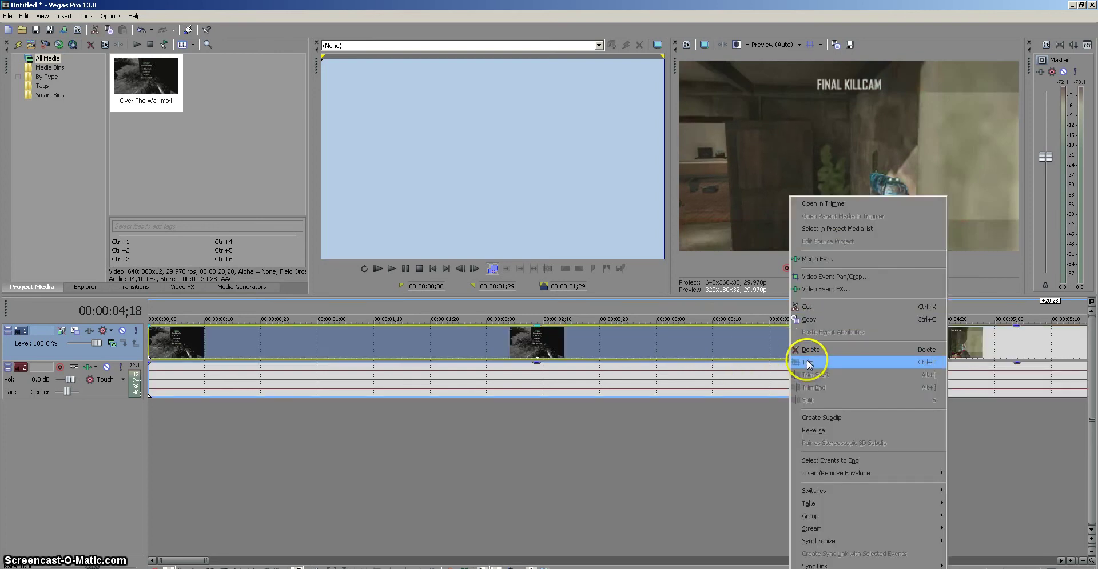
left_click(815, 350)
Move the remaining clip to the start of the timeline and collapse the loop region beyond its end.
left_click_drag(980, 341, 558, 352)
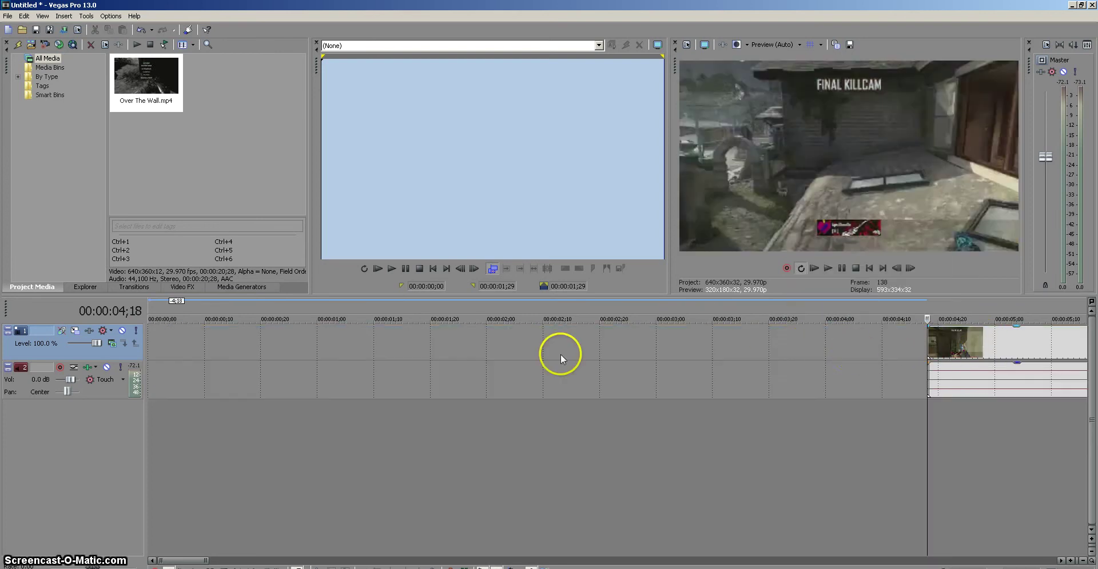
left_click_drag(476, 341, 328, 341)
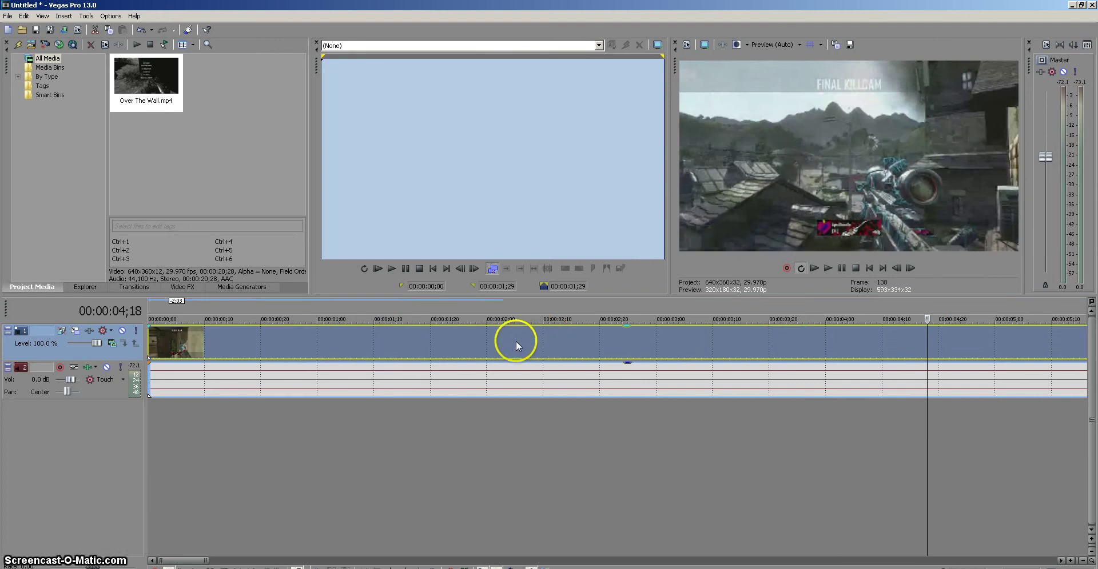
scroll(821, 343, "down", 2)
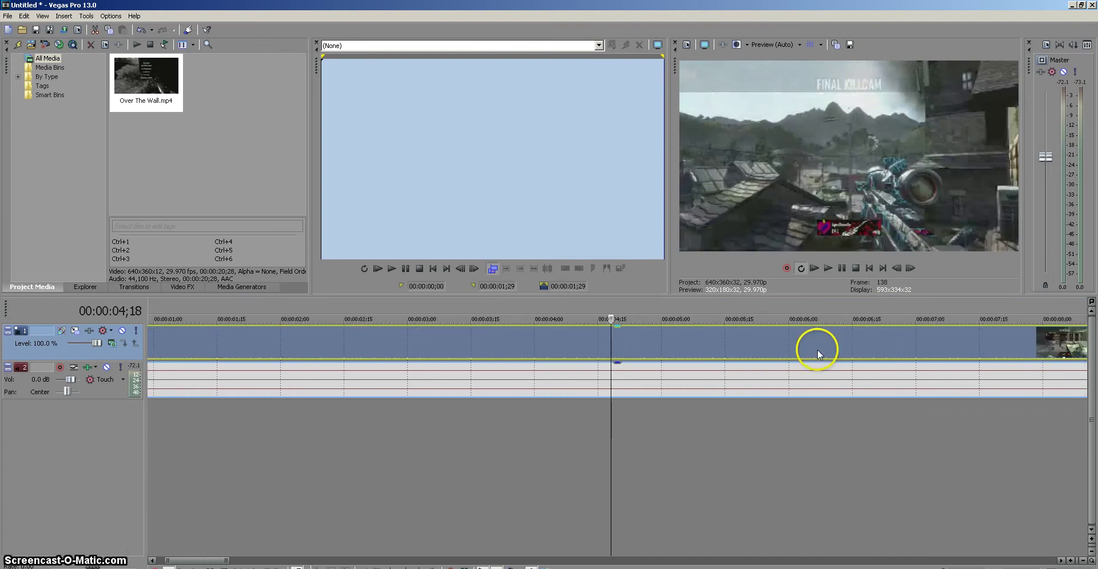
scroll(818, 349, "down", 5)
scroll(341, 345, "up", 3)
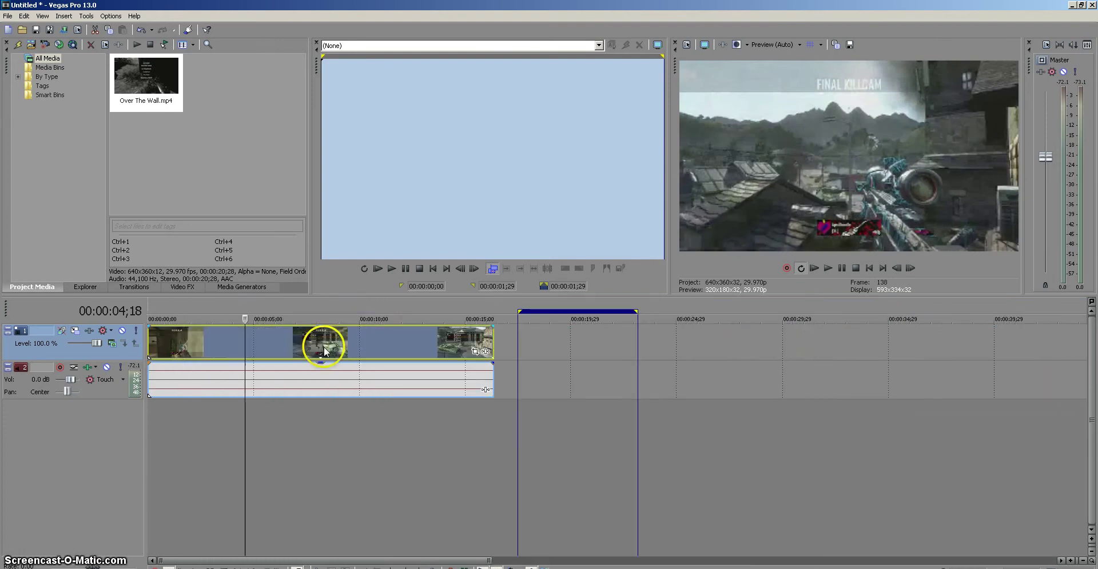
scroll(323, 347, "up", 2)
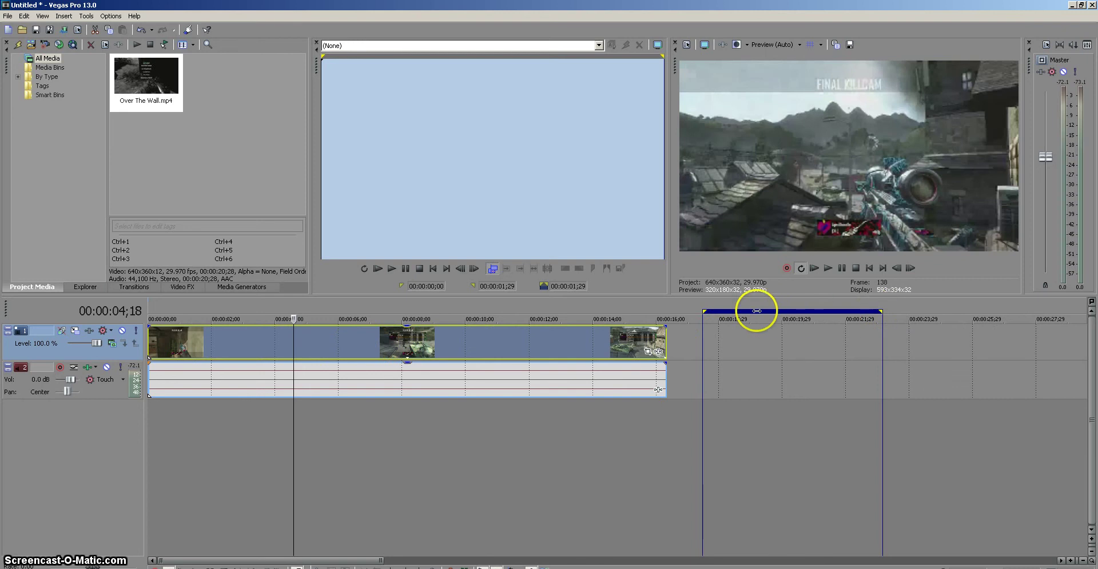
left_click_drag(756, 311, 702, 311)
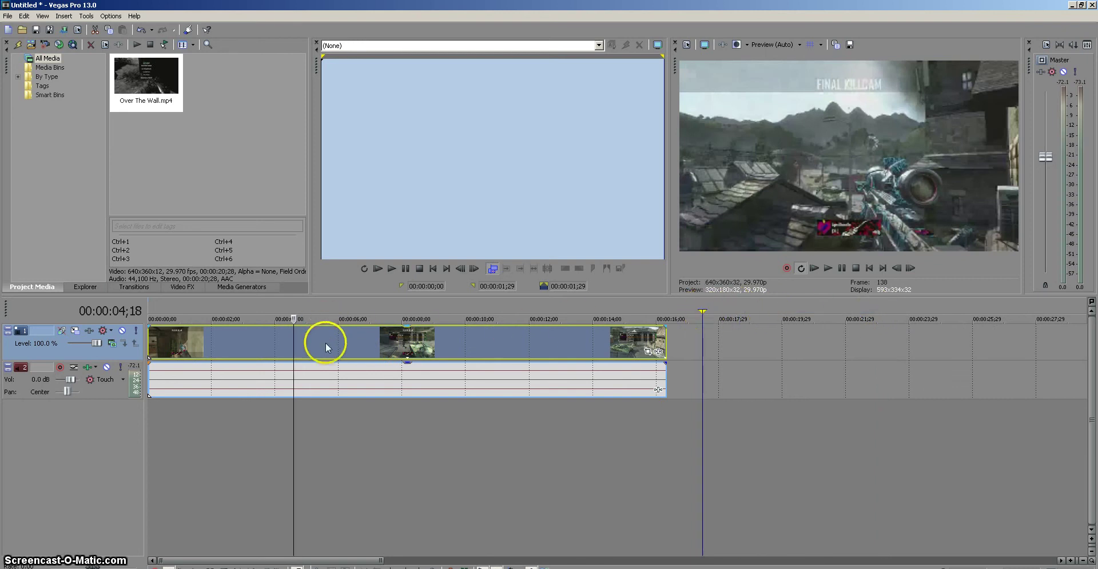
Split the killcam clip at 00:00:02;14 and delete the section before the split.
left_click_drag(325, 342, 334, 332)
left_click(280, 338)
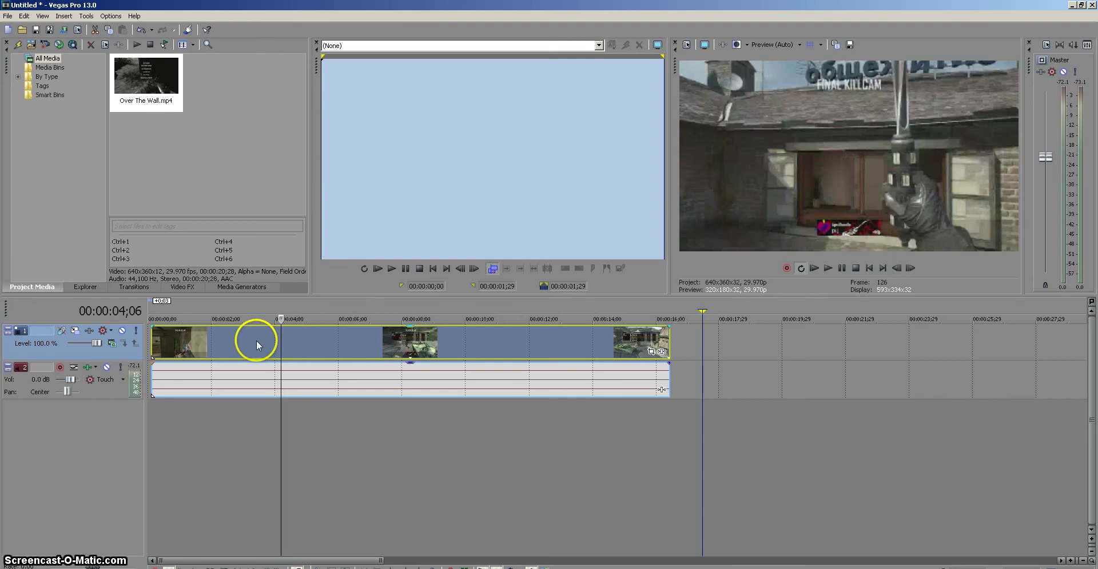
left_click(256, 341)
left_click(243, 345)
left_click(221, 348)
mouse_move(219, 348)
left_mouse_down()
mouse_move(177, 358)
mouse_move(225, 344)
mouse_move(193, 343)
left_mouse_up()
right_click(193, 344)
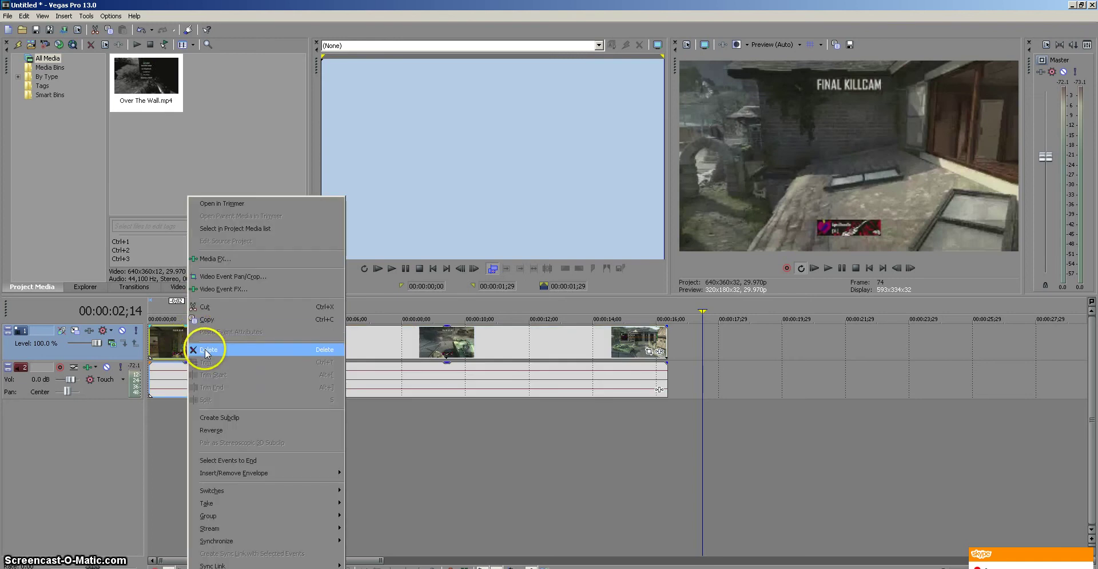
left_click(204, 350)
Move the trimmed clip back to the beginning of the timeline and play the project from the start.
left_click_drag(283, 349, 219, 347)
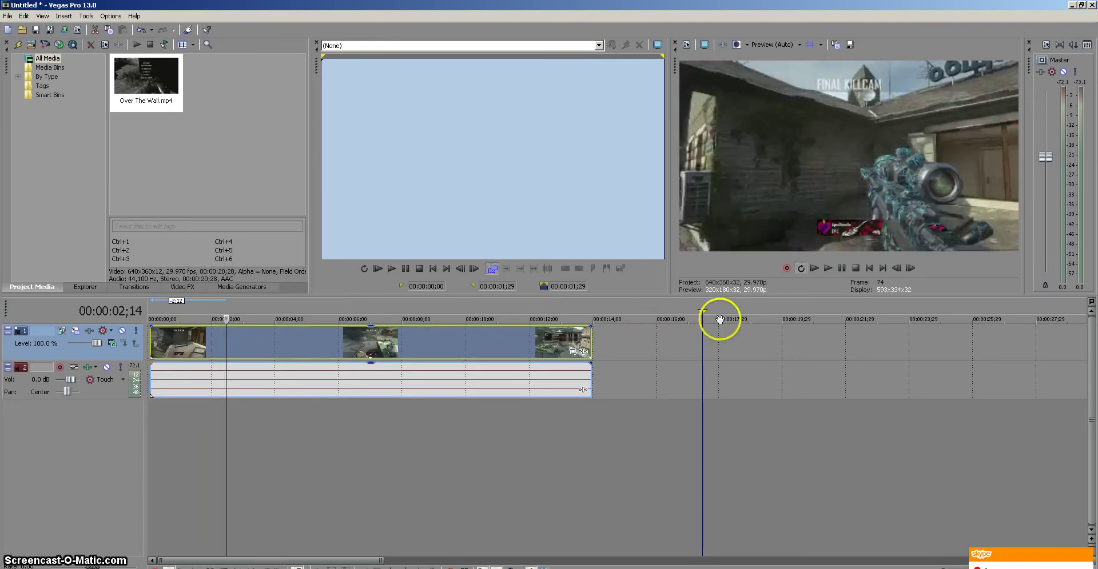
left_click(815, 268)
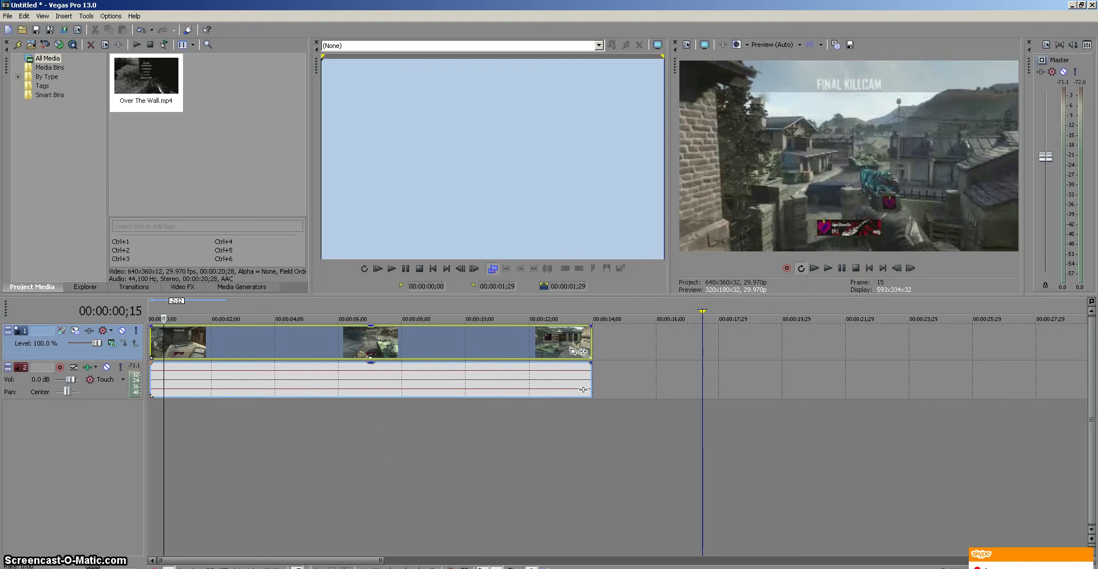
Switch to the web browser, search for "let me ohh e dubble lyrics" in a new tab and open the E-Dubble - Let Me Oh (LYRICS) YouTube video.
key("alt+Tab")
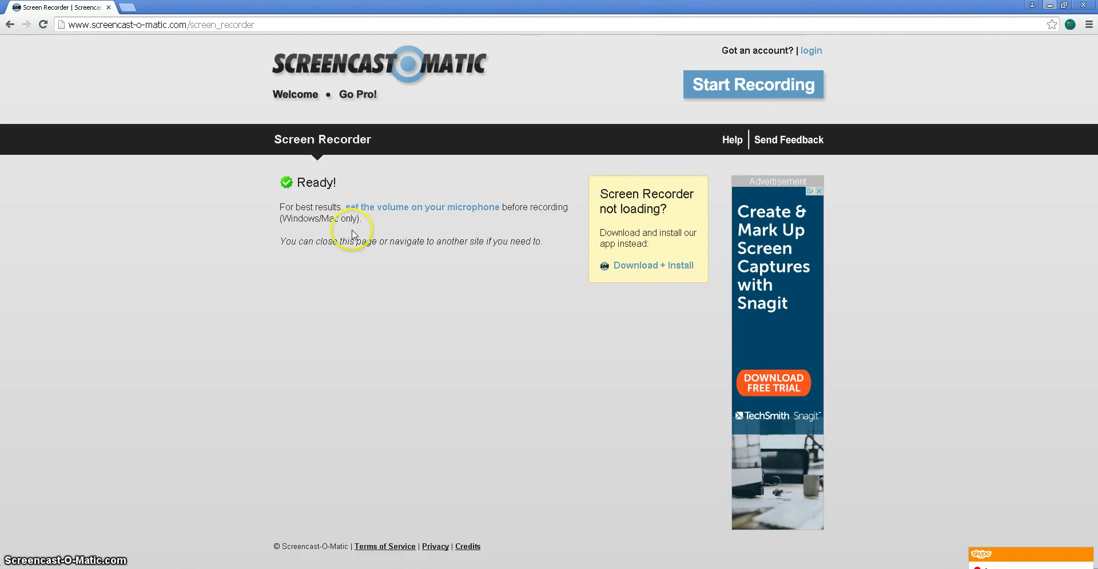
left_click(129, 8)
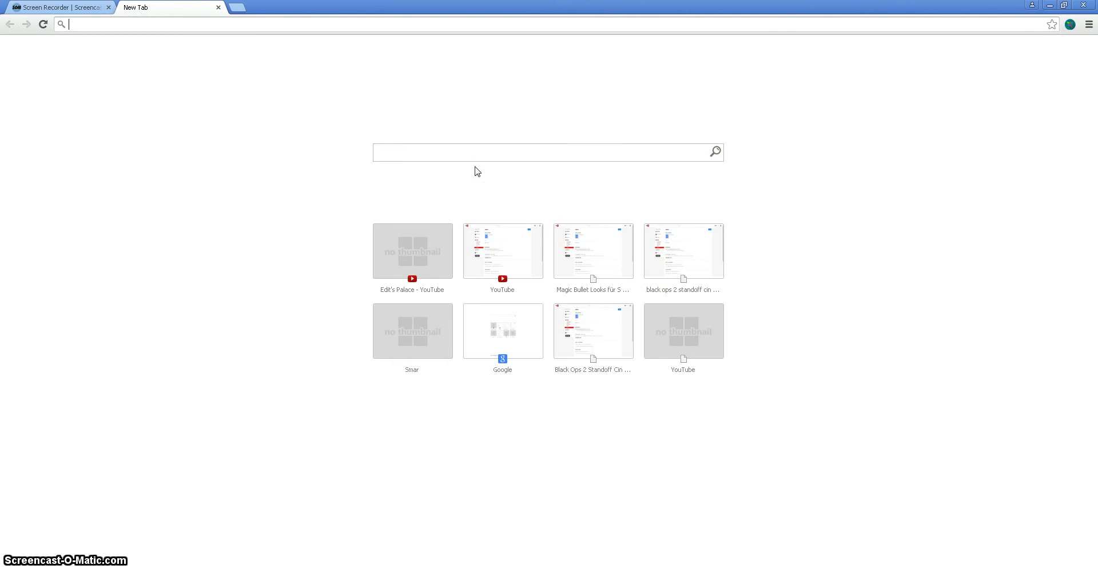
type("Lem")
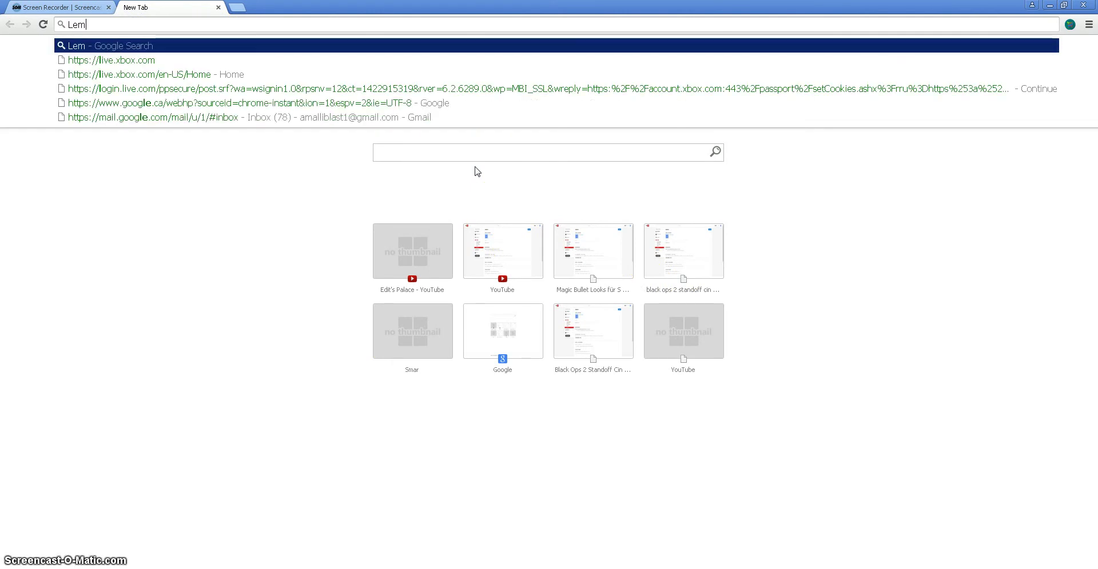
type(" me ")
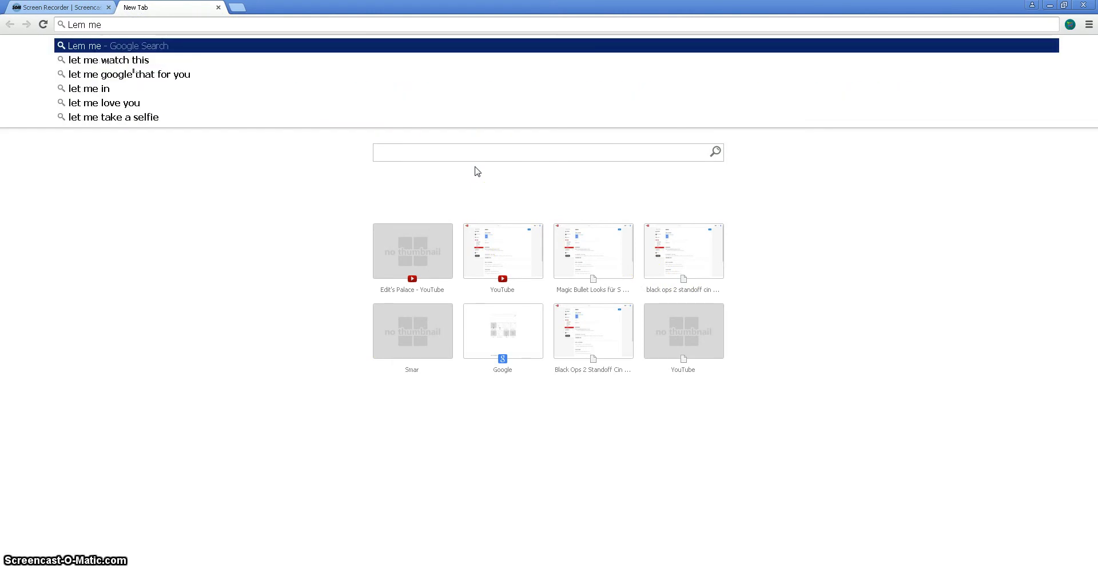
type("Oh e")
key("Down")
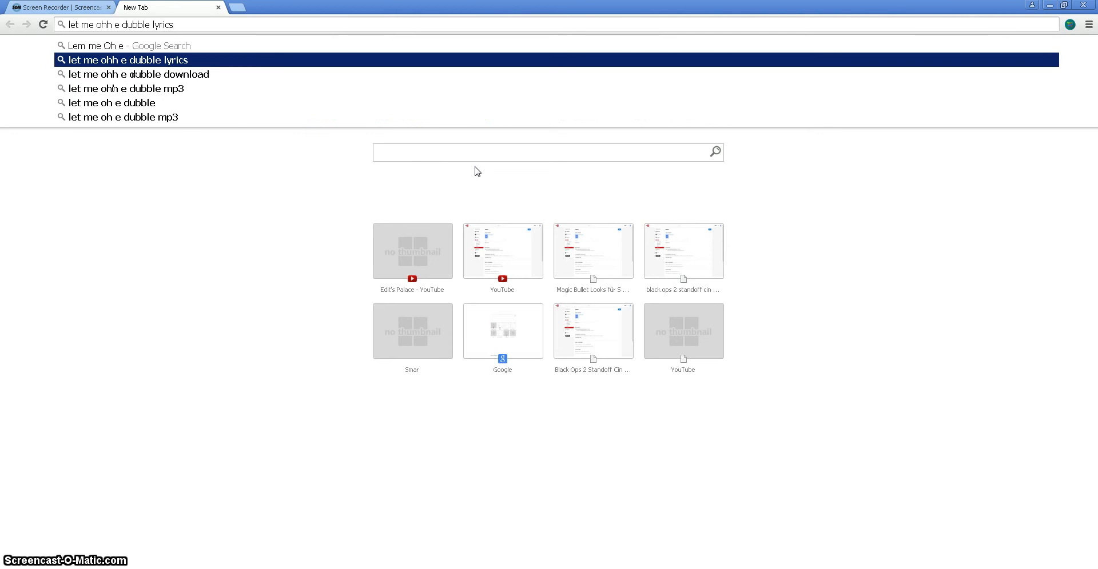
key("Return")
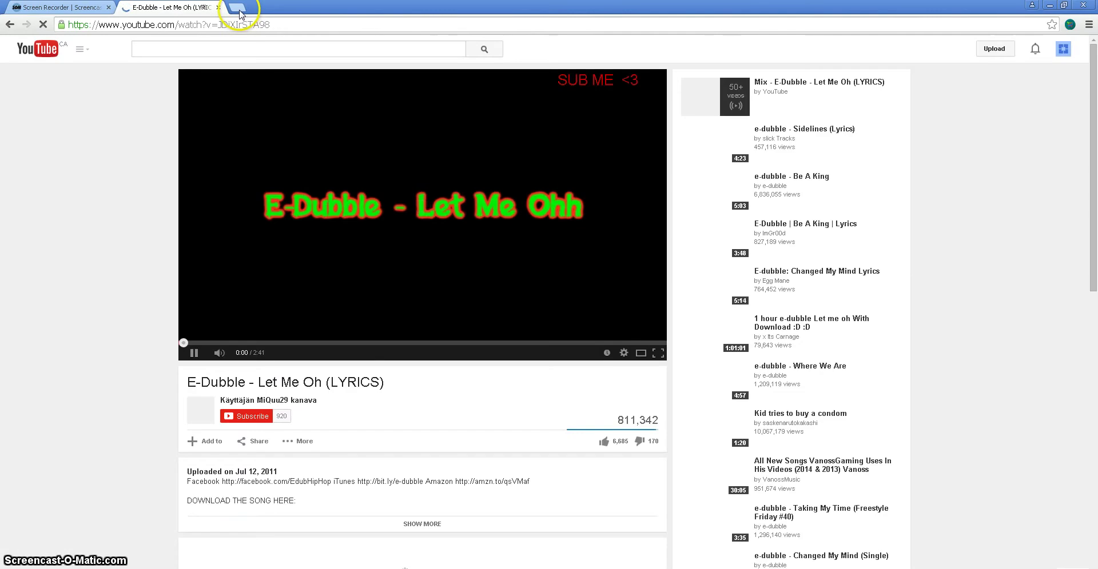
Search for "youtube 2 mp3" in another new tab and open the YouTube to mp3 Converter site, youtube-mp3.org.
left_click(239, 10)
left_click(445, 108)
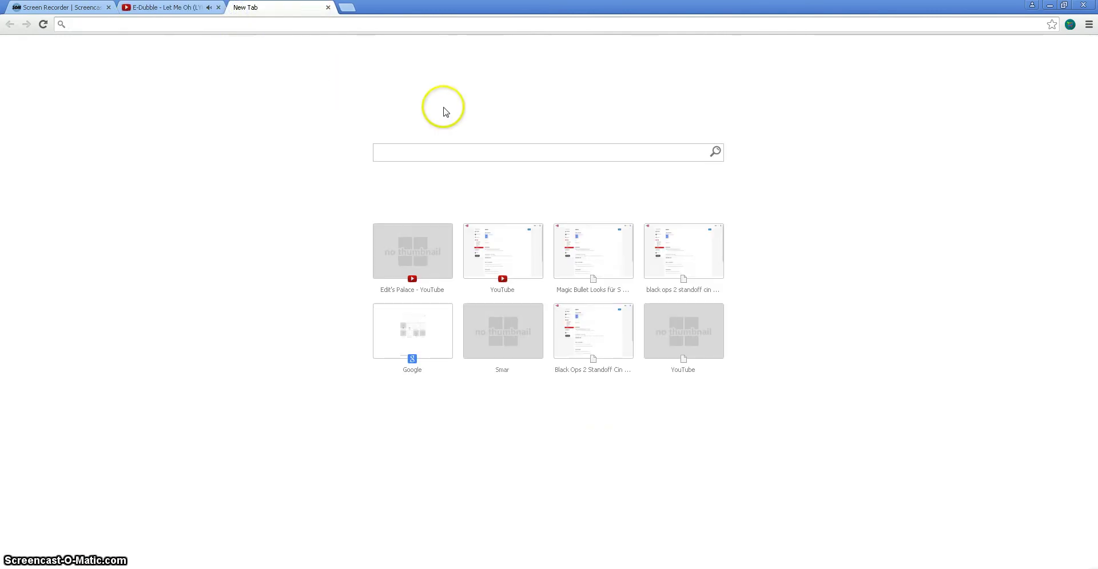
type("youtube ")
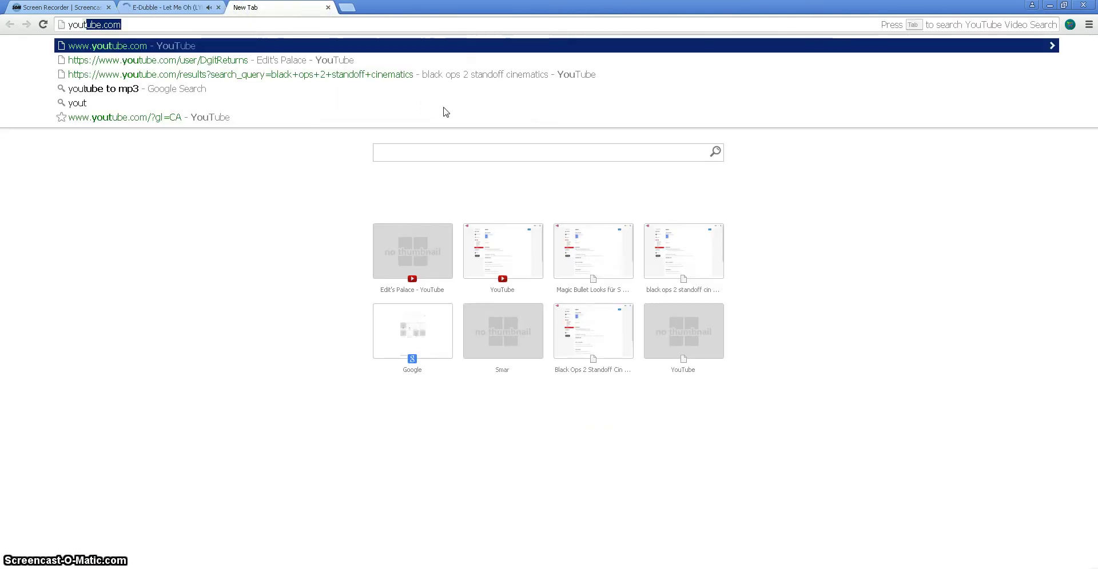
type("2 mp3")
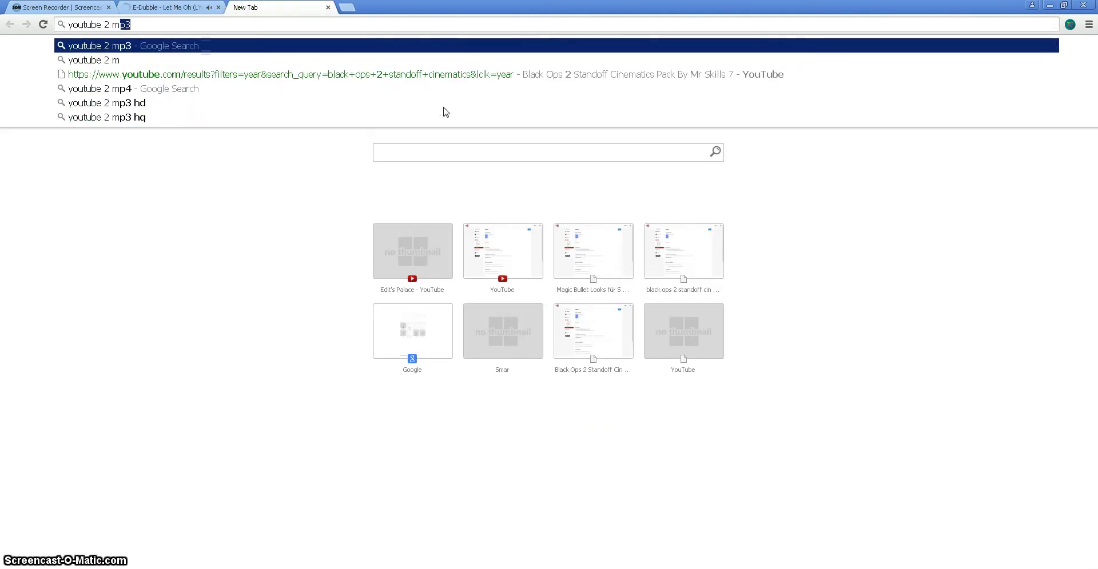
key("Return")
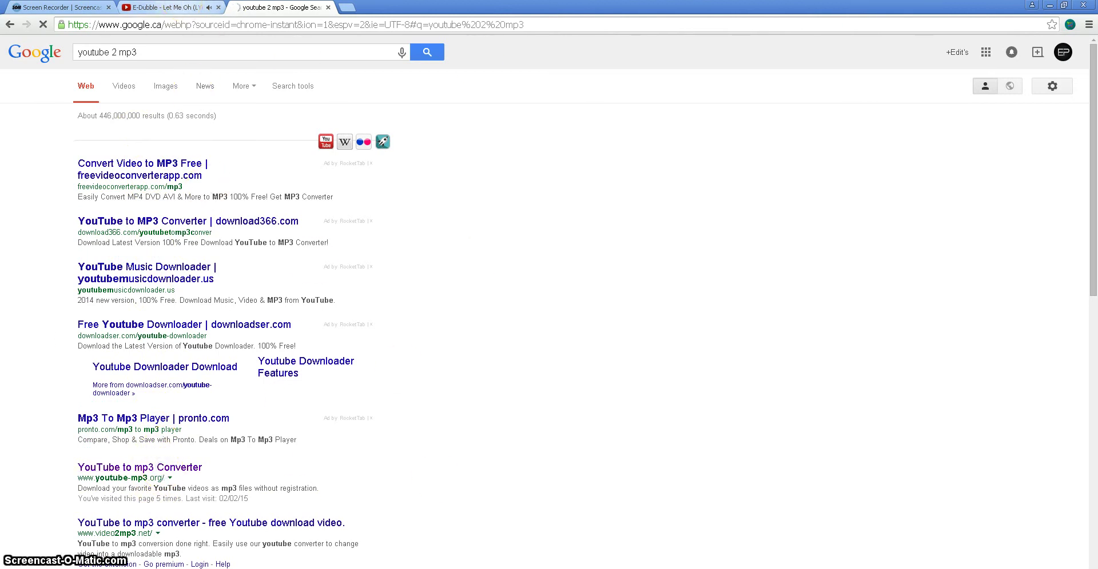
Copy the web address of the E-Dubble - Let Me Oh (LYRICS) YouTube video.
left_click(166, 8)
left_click(189, 24)
right_click(193, 24)
left_click(223, 58)
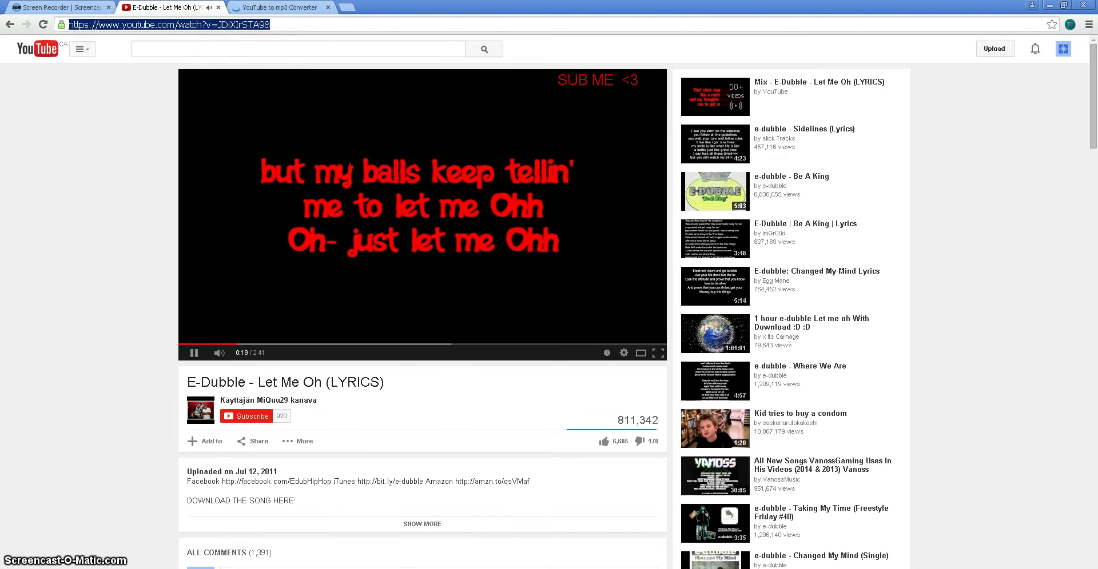
Convert the video at the copied address to MP3 on the converter site and download the resulting file.
left_click(272, 8)
left_click(533, 114)
key("ctrl+v")
key("Return")
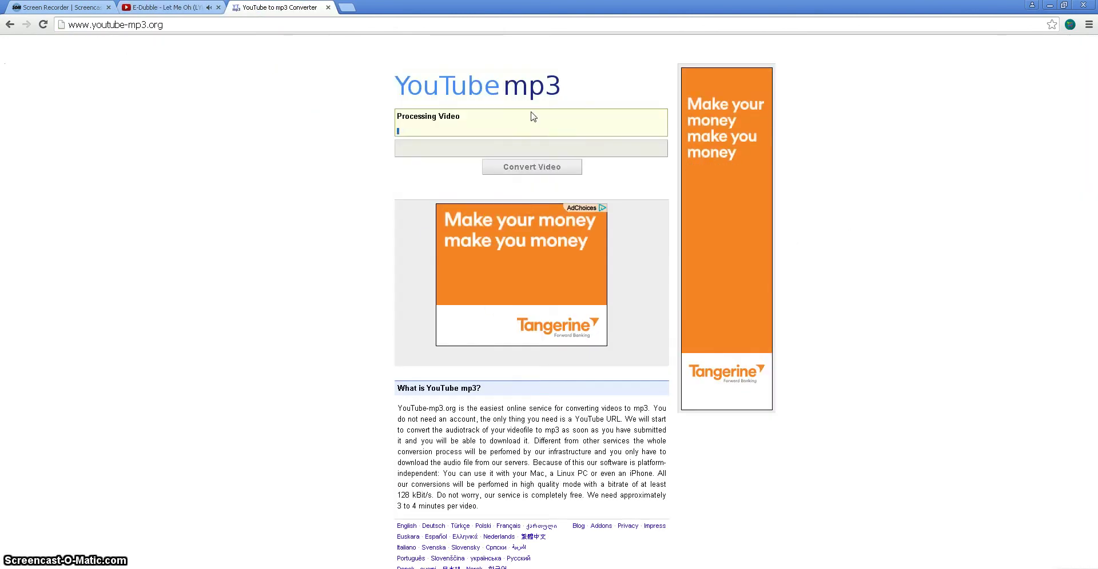
left_click(510, 137)
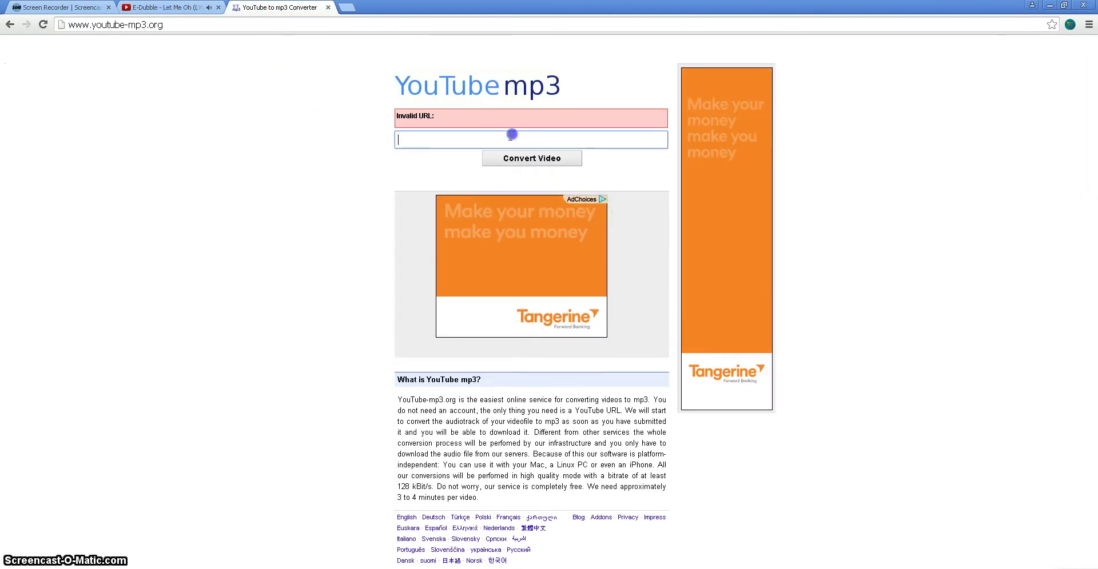
type("https://www.youtube.com/watch?v=JDiXlrSTA98")
left_click(553, 170)
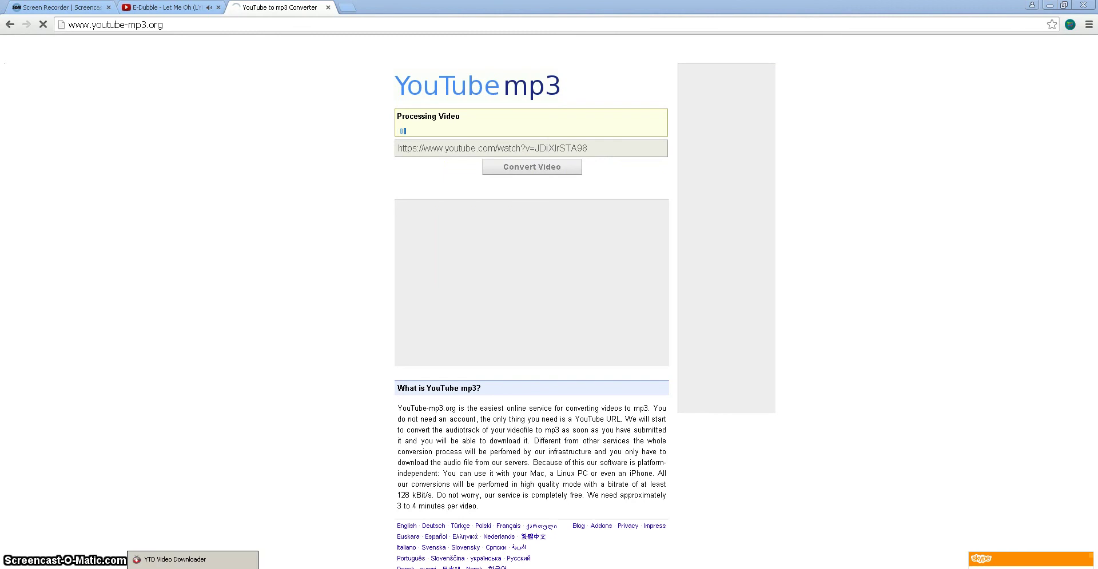
left_click(484, 153)
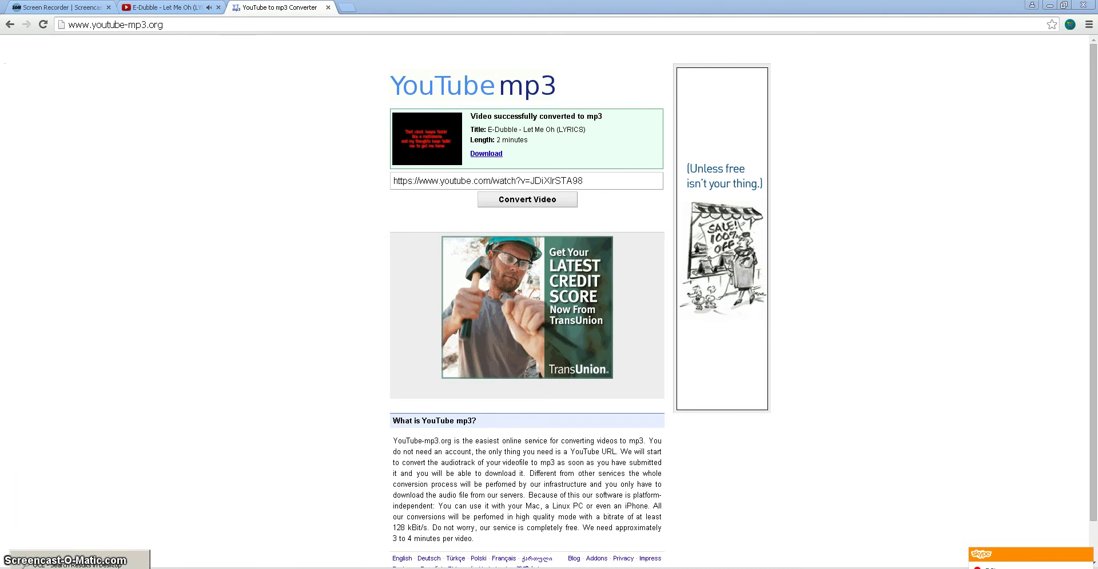
Open the Downloads folder and add the E-Dubble - Let Me Oh (LYRICS) MP3 to the start of a new audio track in Vegas Pro.
left_click(107, 566)
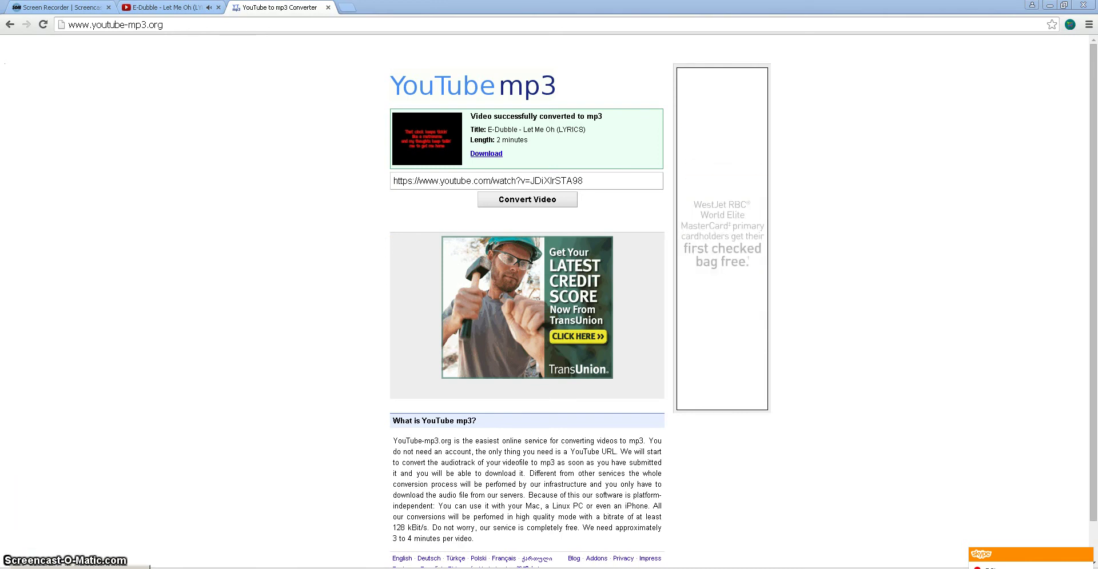
left_click(598, 331)
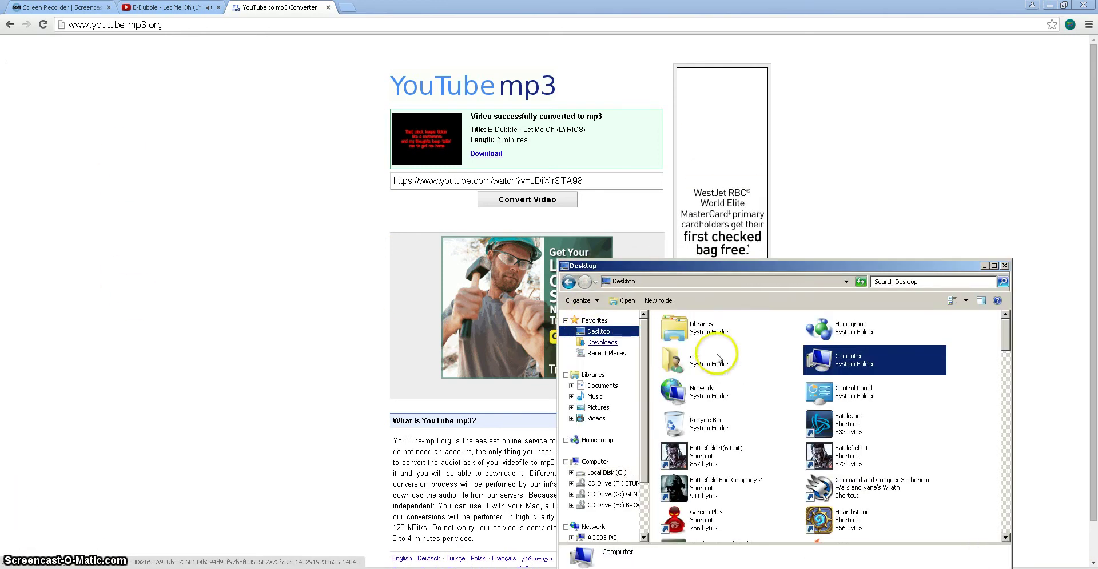
scroll(600, 355, "up", 2)
left_click(602, 342)
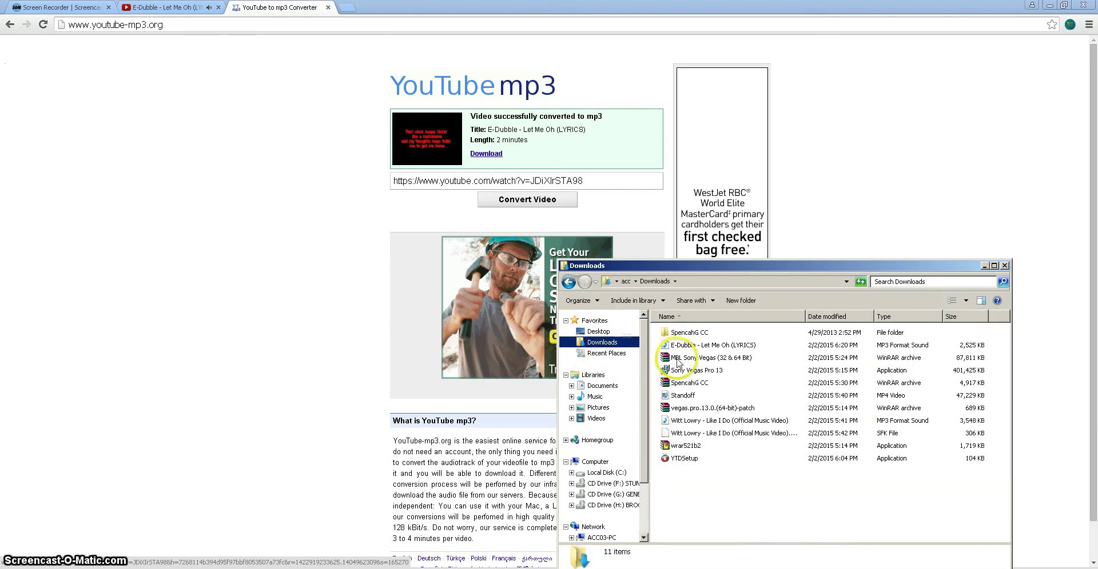
left_click(680, 347)
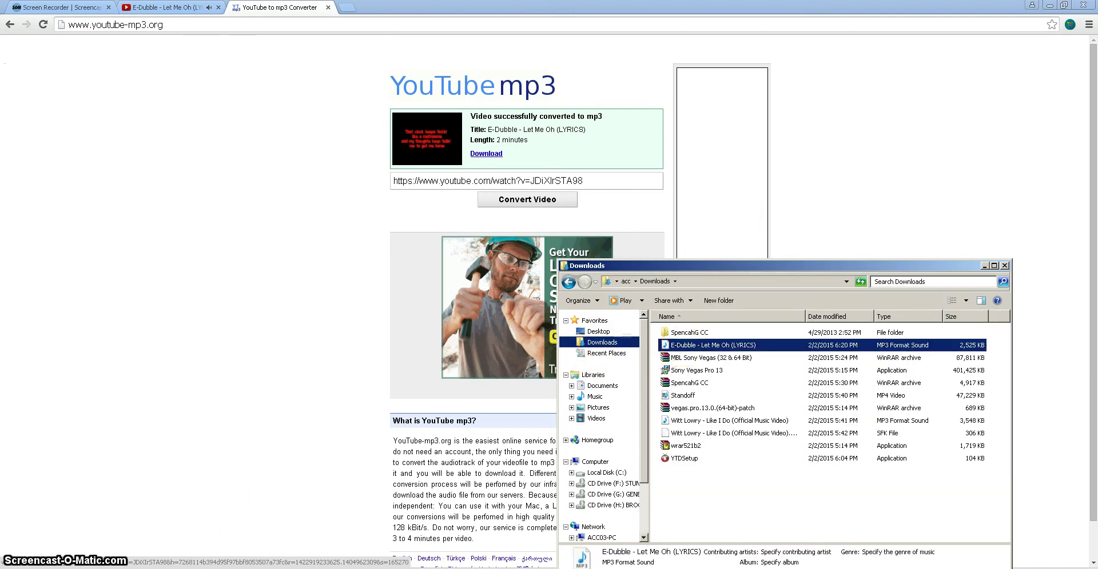
left_click_drag(680, 347, 150, 429)
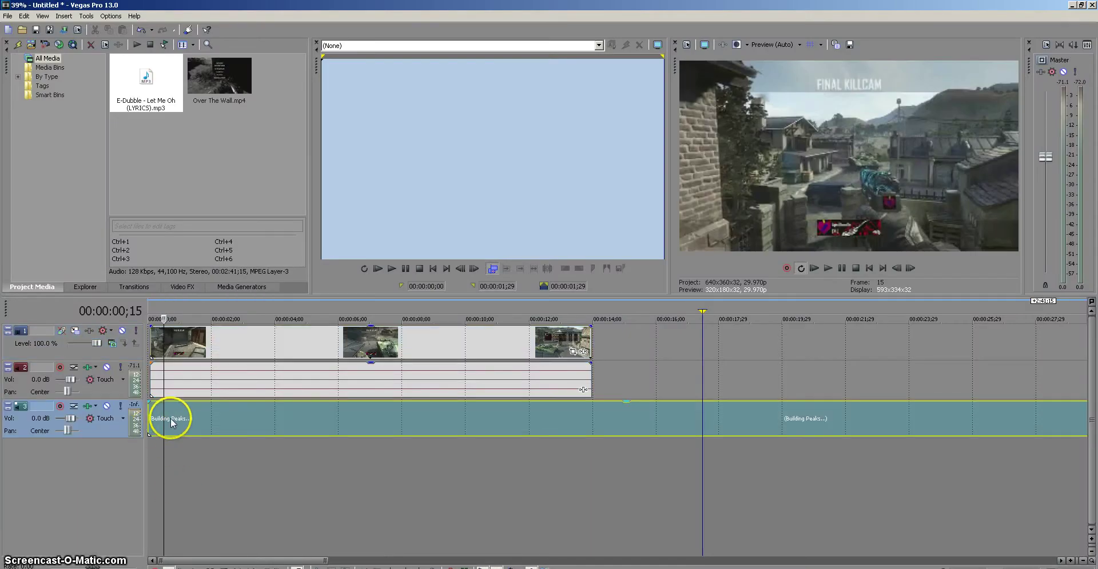
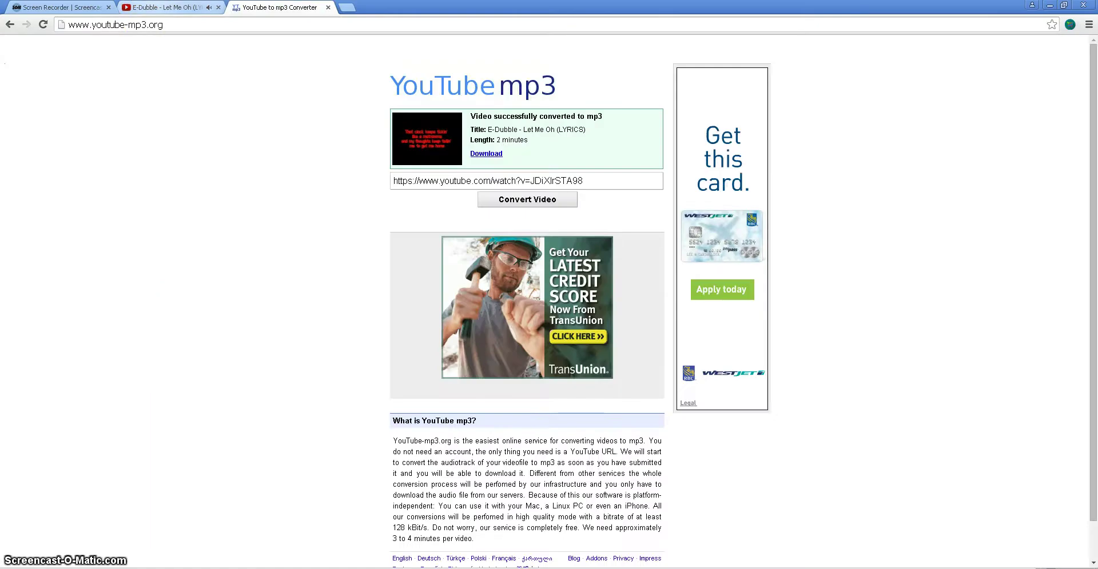
Switch back to Vegas Pro and play the song together with the killcam clip to find where its intro ends.
left_click(221, 180)
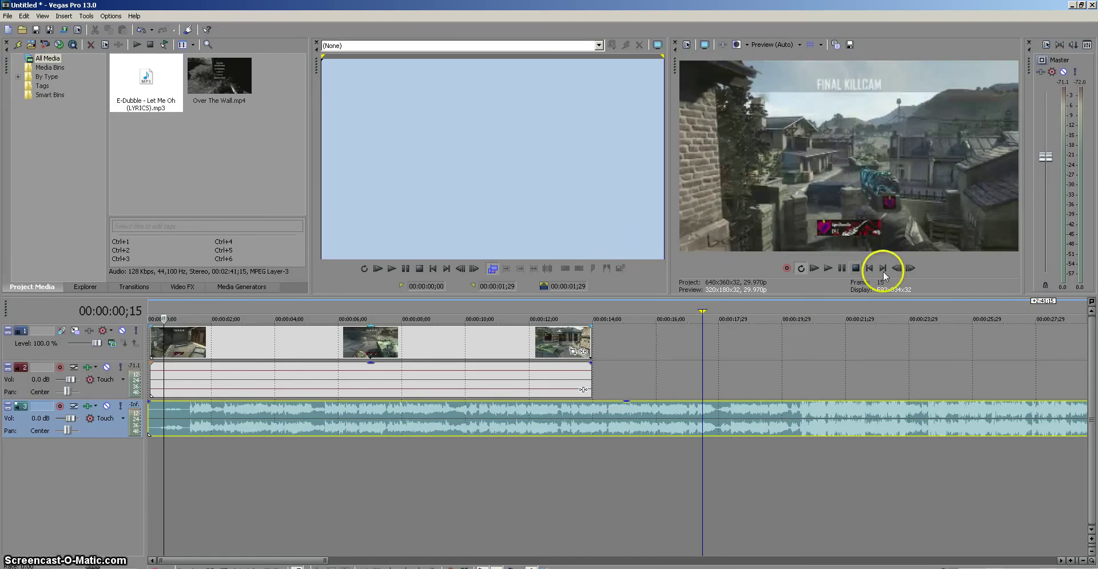
left_click(841, 267)
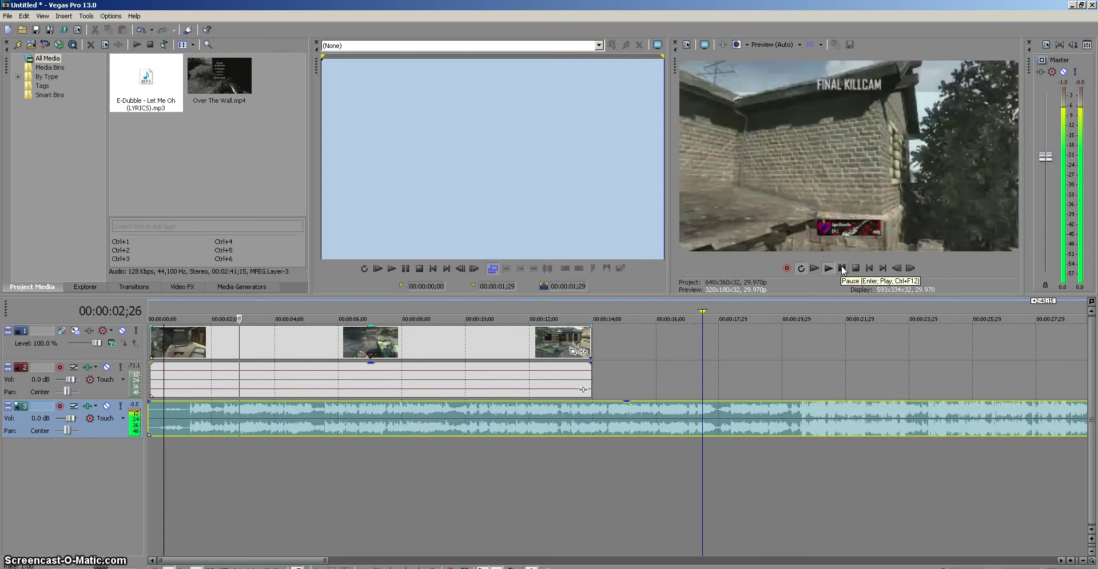
left_click(840, 269)
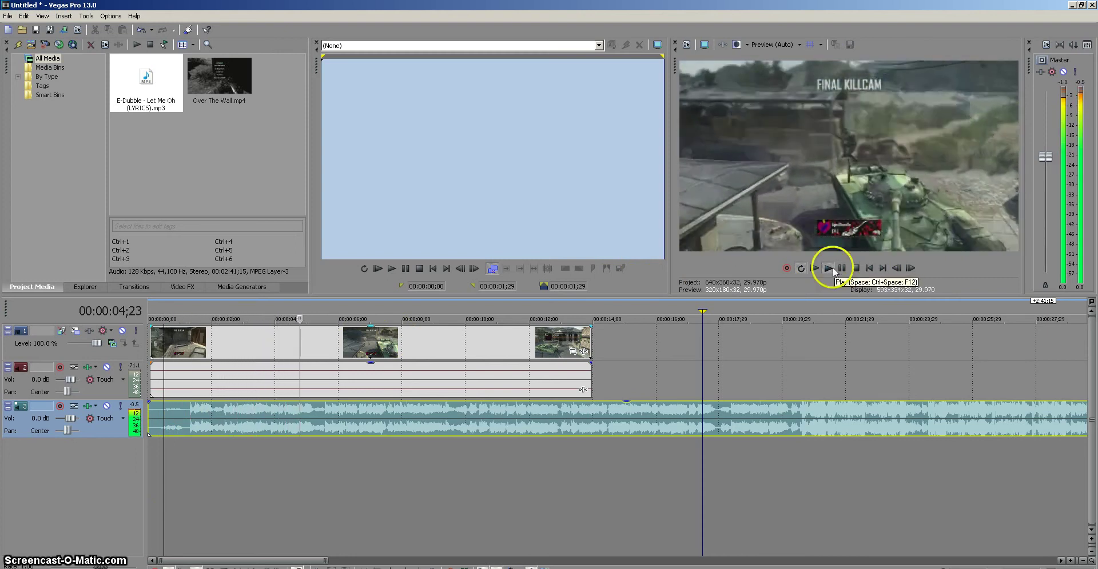
left_click(331, 423)
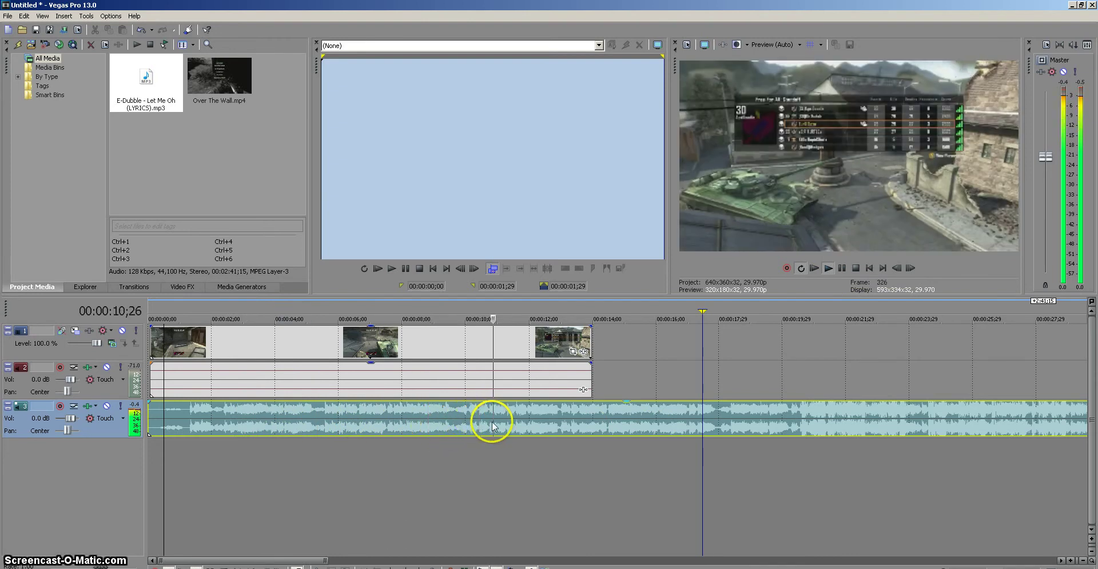
Cut the first 8.5 seconds or so off the song and move the remaining audio to the start of the timeline.
left_click(439, 423)
left_click(417, 426)
key("s")
right_click(382, 417)
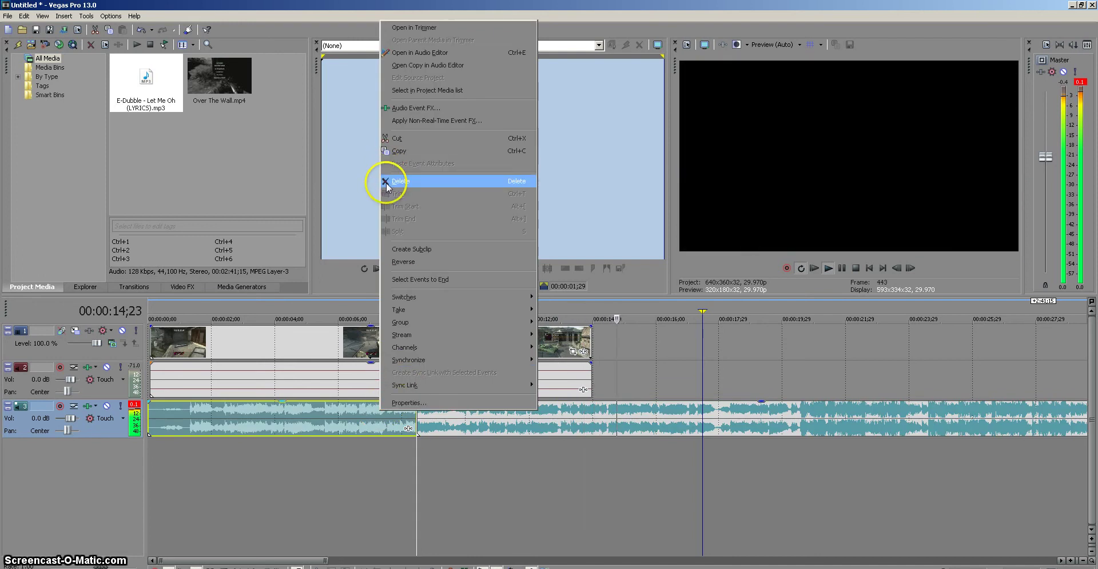
left_click(390, 181)
key("ctrl+z")
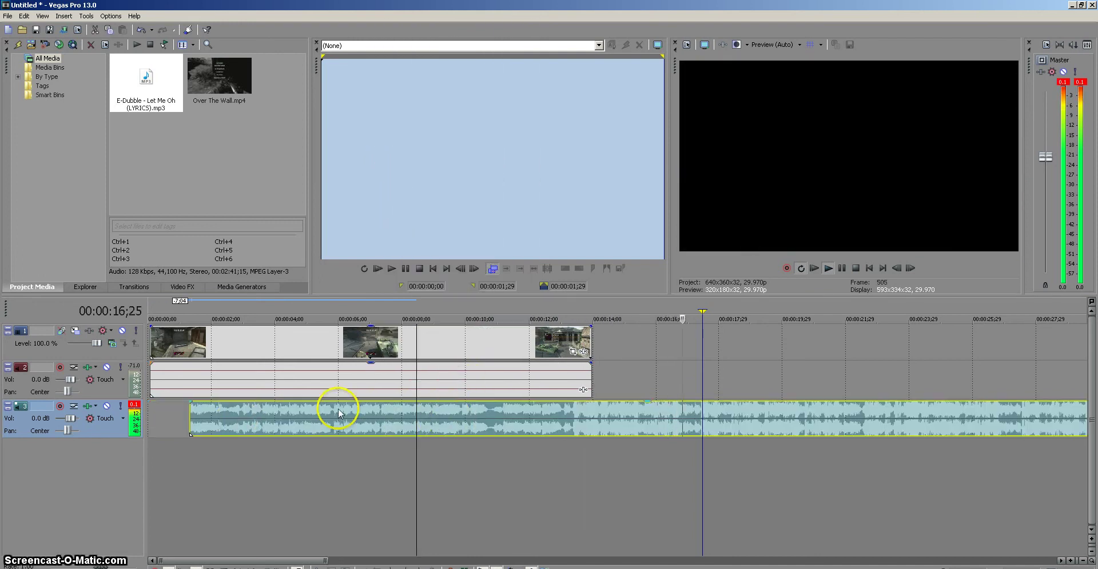
left_click_drag(338, 413, 204, 413)
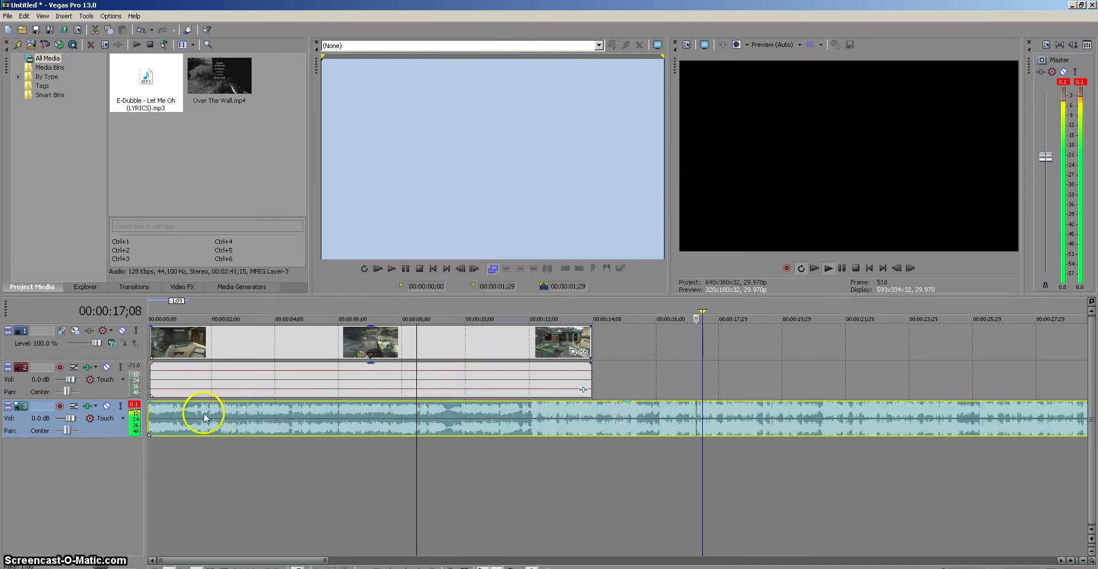
Play the project, split the song at 00:00:10;24, delete the part before the split and move the rest to the timeline start.
left_click(814, 268)
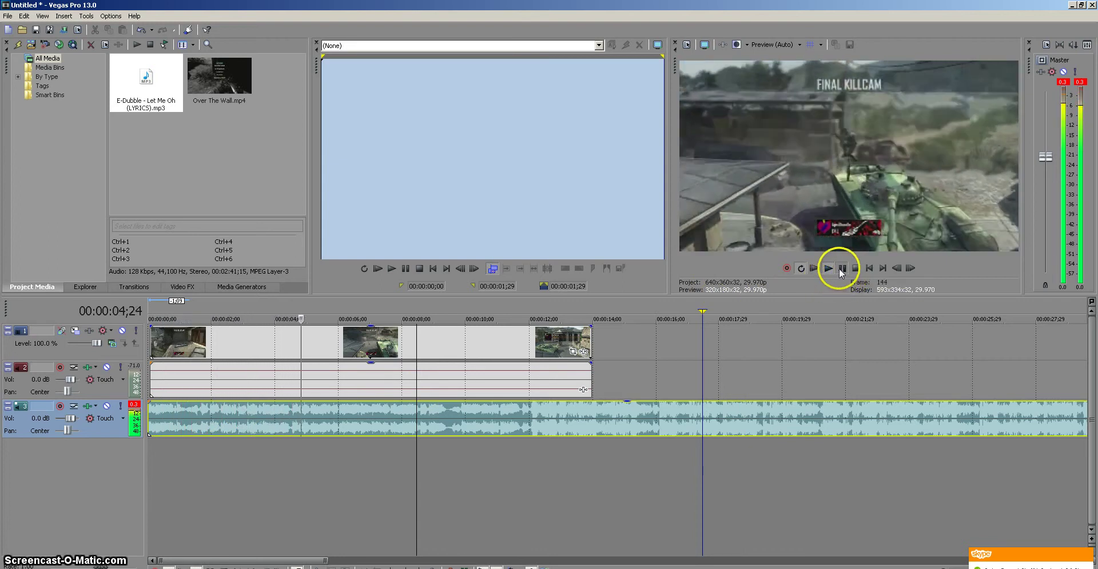
left_click(841, 268)
left_click(374, 419)
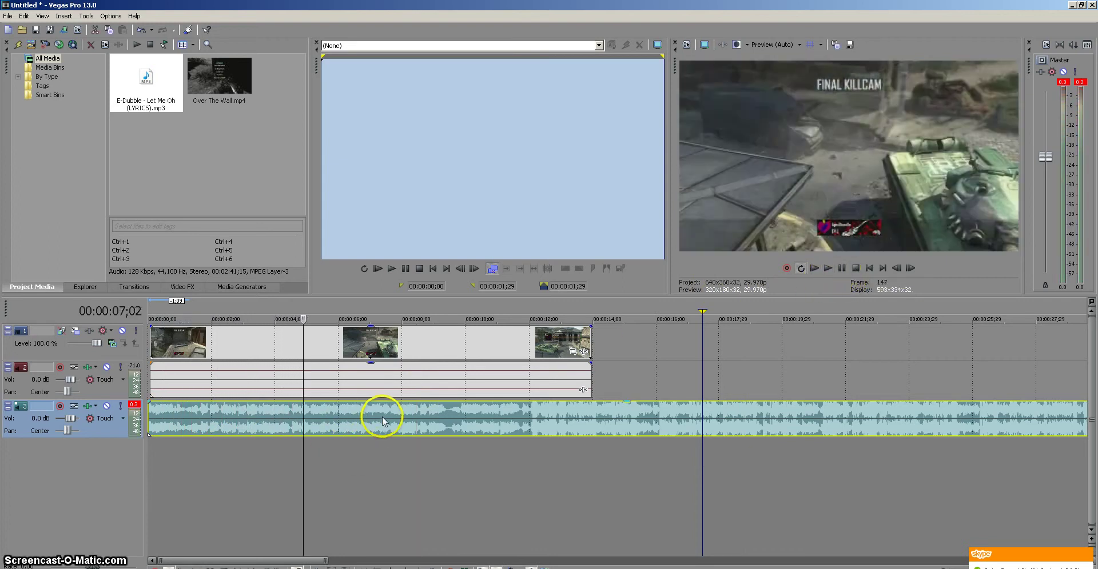
left_click(488, 424)
key("s")
right_click(381, 415)
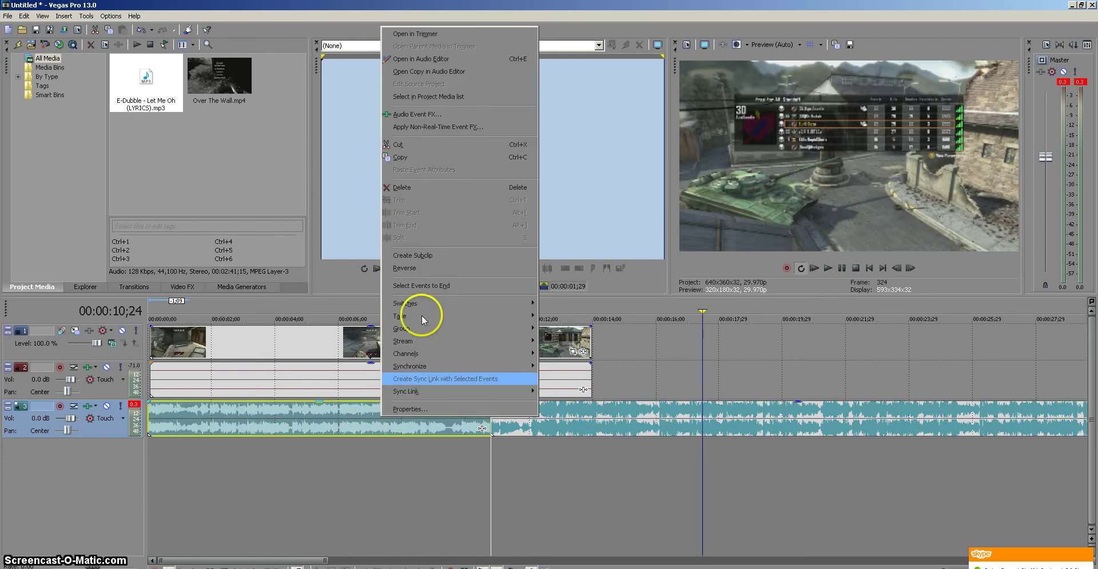
left_click(403, 187)
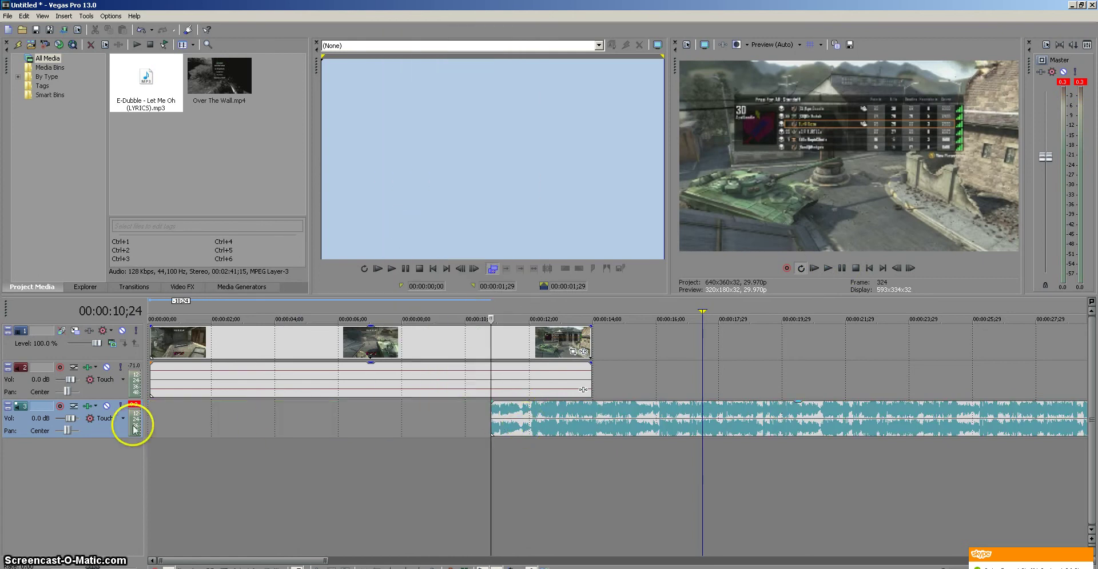
left_click_drag(503, 423, 133, 430)
Play the result, restore about 1.5 seconds of the song's trimmed opening and move the audio back to the timeline start.
left_click(823, 266)
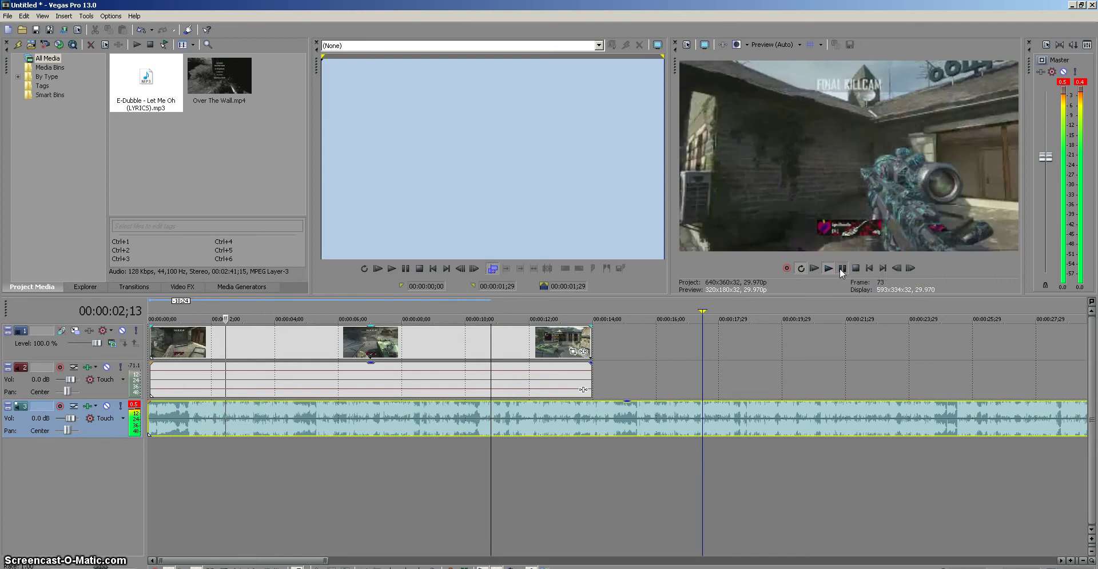
left_click(441, 426)
left_click_drag(377, 426, 393, 424)
left_click_drag(288, 418, 143, 417)
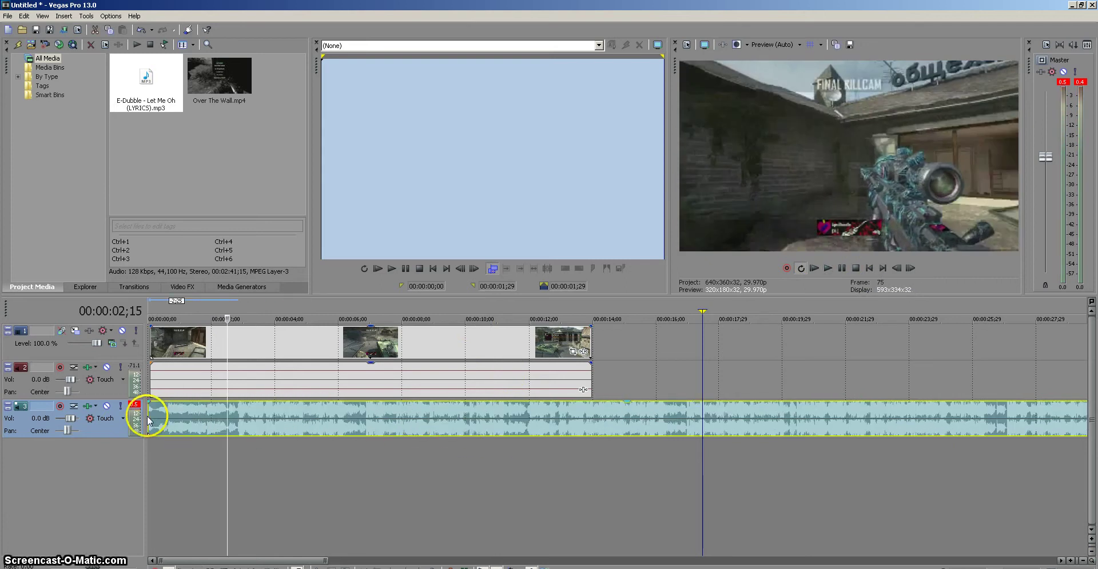
Play the result, cut about half a second off the song's beginning and move the audio back to the timeline start.
left_click(829, 269)
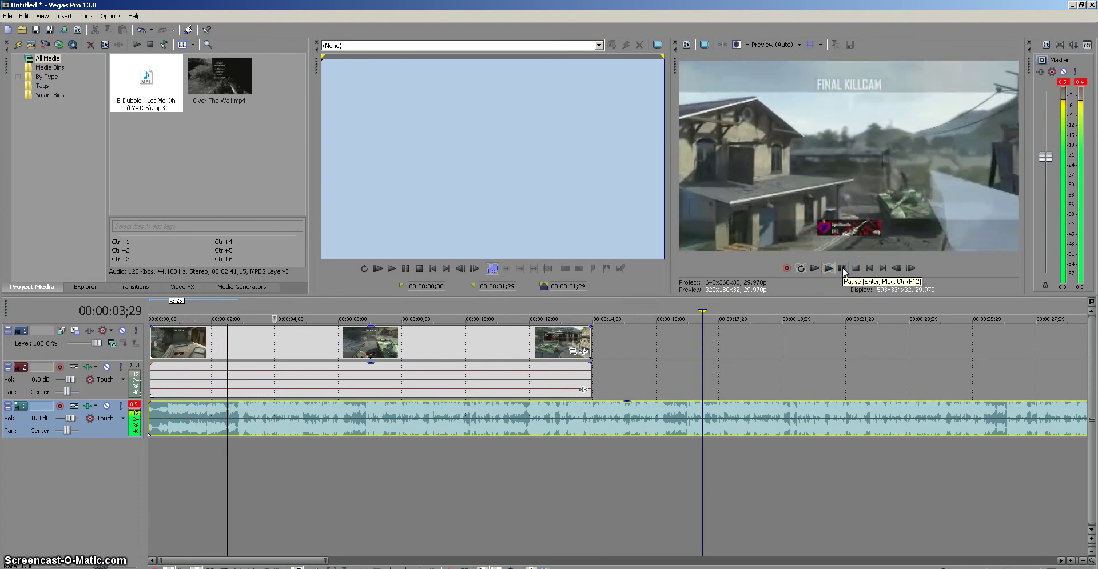
left_click(841, 269)
left_click(302, 403)
left_click_drag(186, 421, 204, 422)
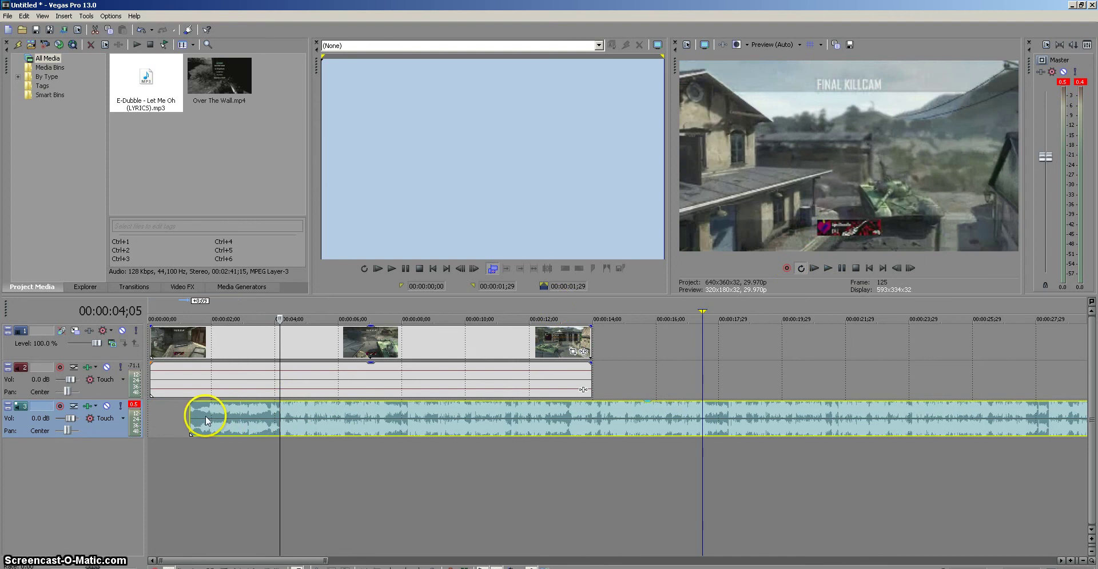
left_click(206, 421)
key("s")
right_click(200, 413)
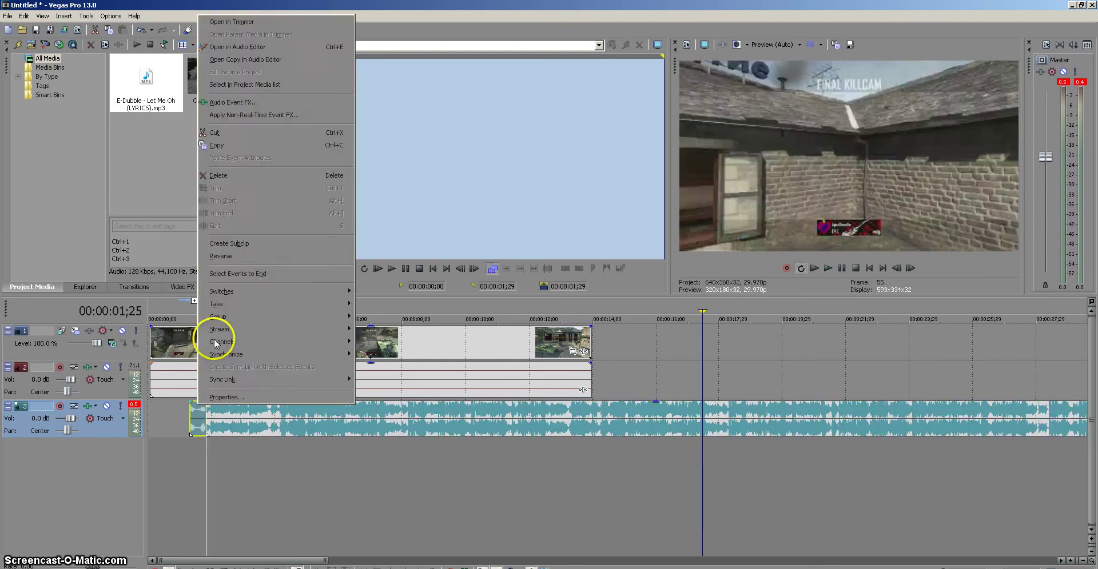
left_click(216, 175)
left_click_drag(114, 420, 101, 421)
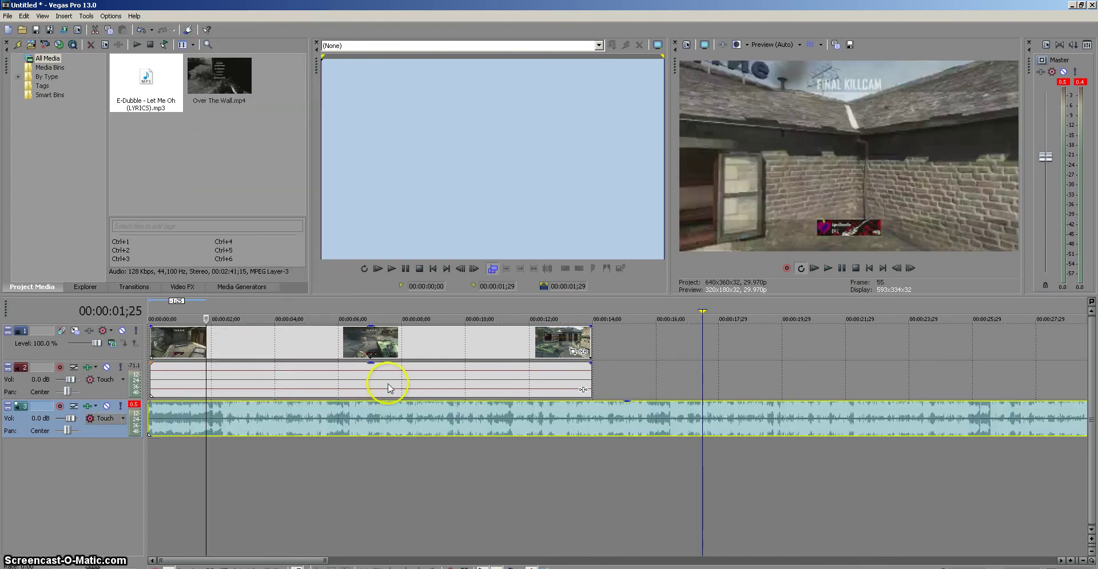
Play the result, extend the song's beginning by about 11 frames and realign the audio with the timeline start.
left_click(826, 268)
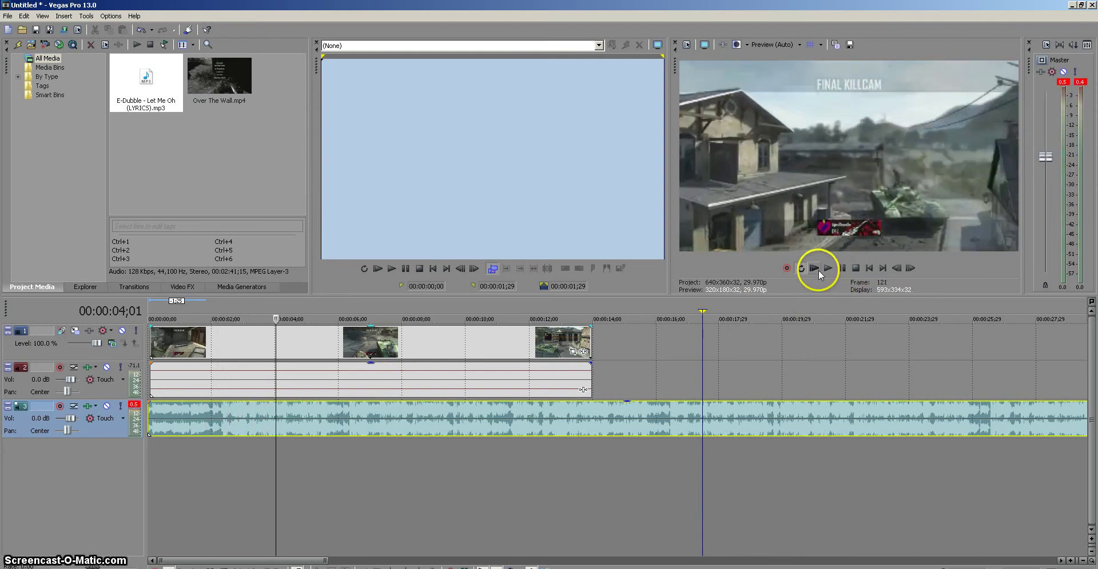
left_click(818, 270)
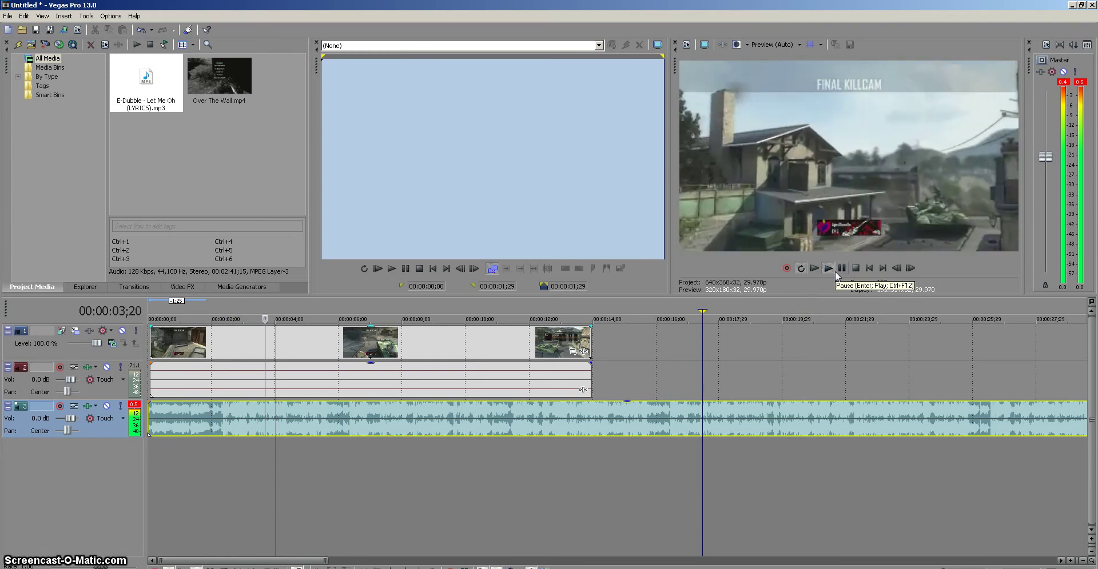
key("space")
left_click_drag(613, 405, 647, 405)
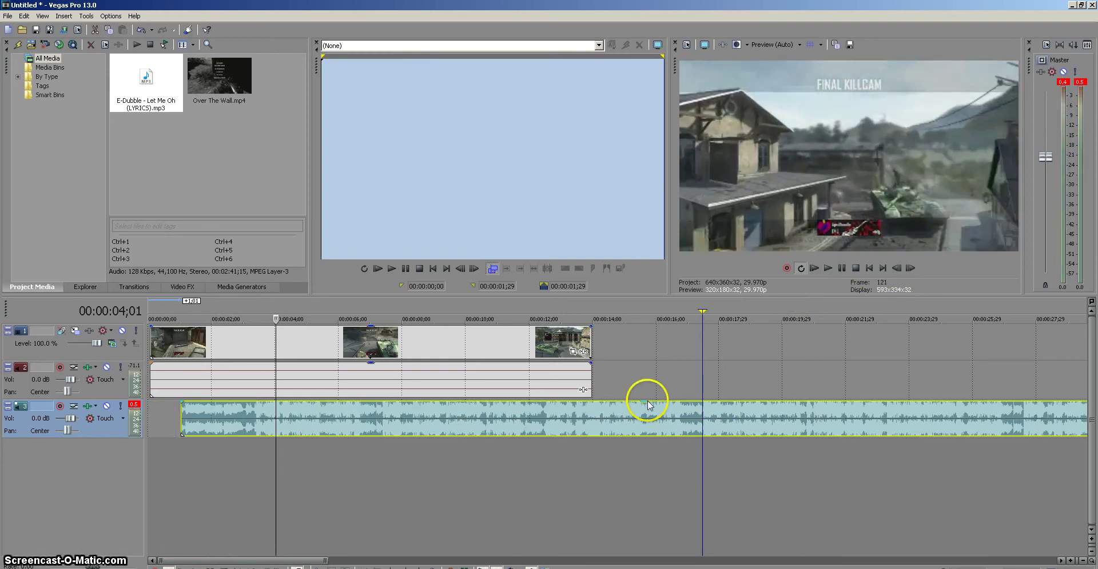
left_click(178, 409)
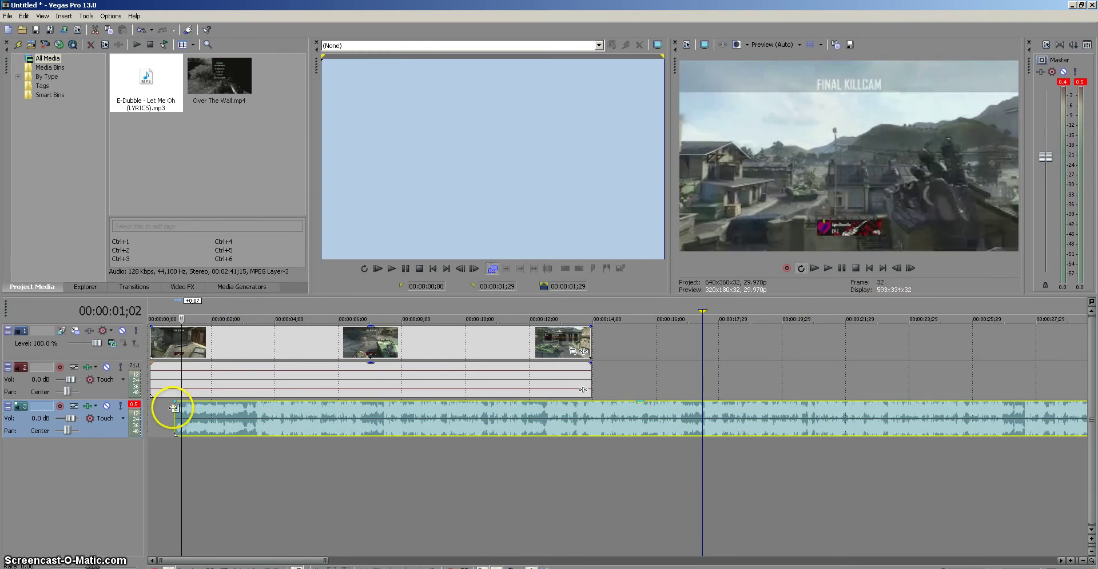
left_click_drag(220, 426, 343, 419)
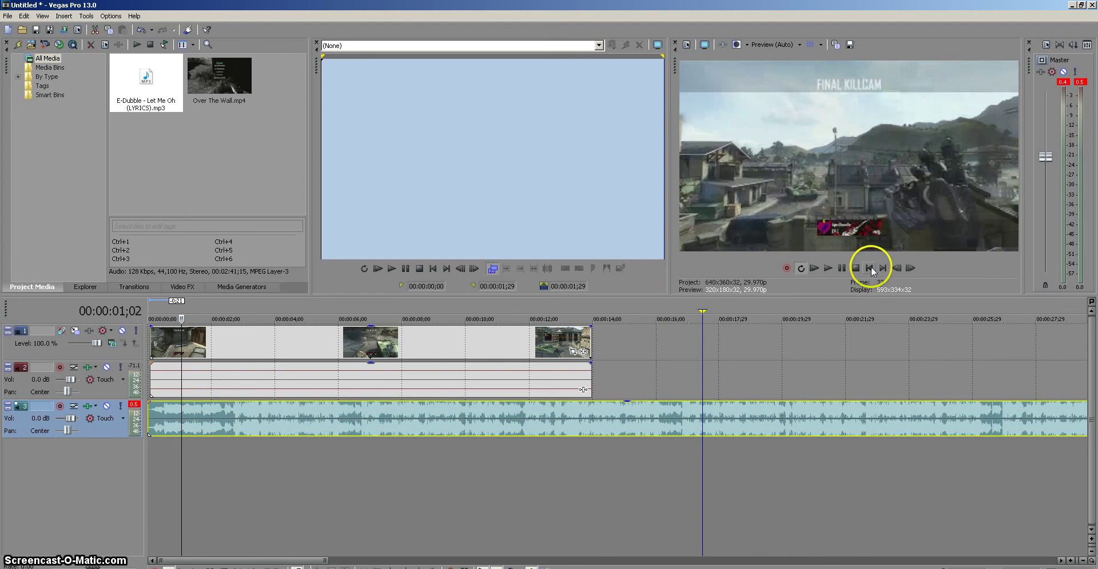
Play the result, extend the song's beginning by about one second and move the audio back to the timeline start.
left_click(840, 269)
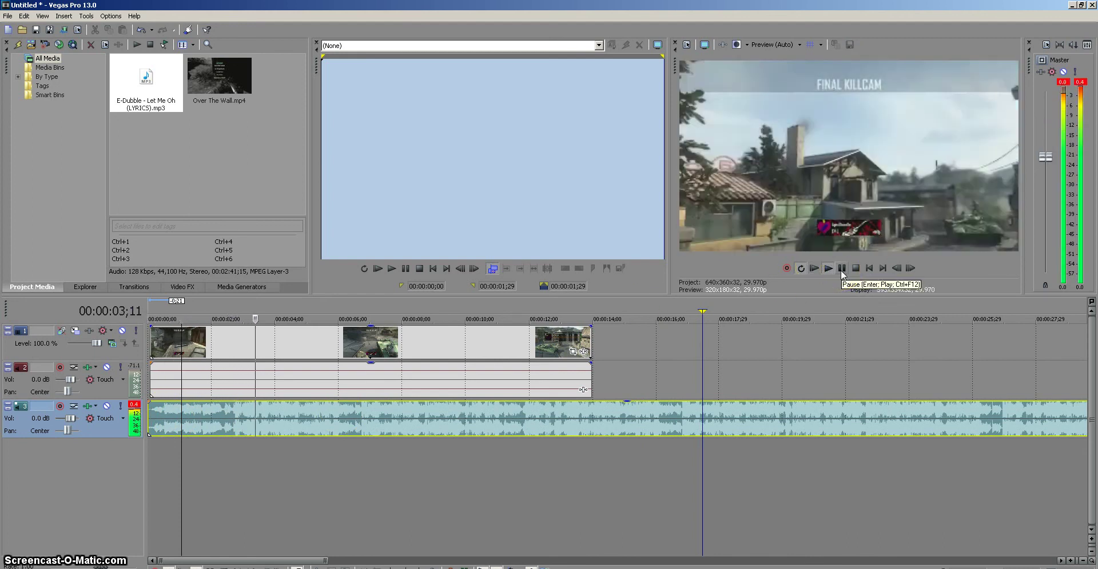
left_click(841, 269)
left_click_drag(548, 428, 551, 430)
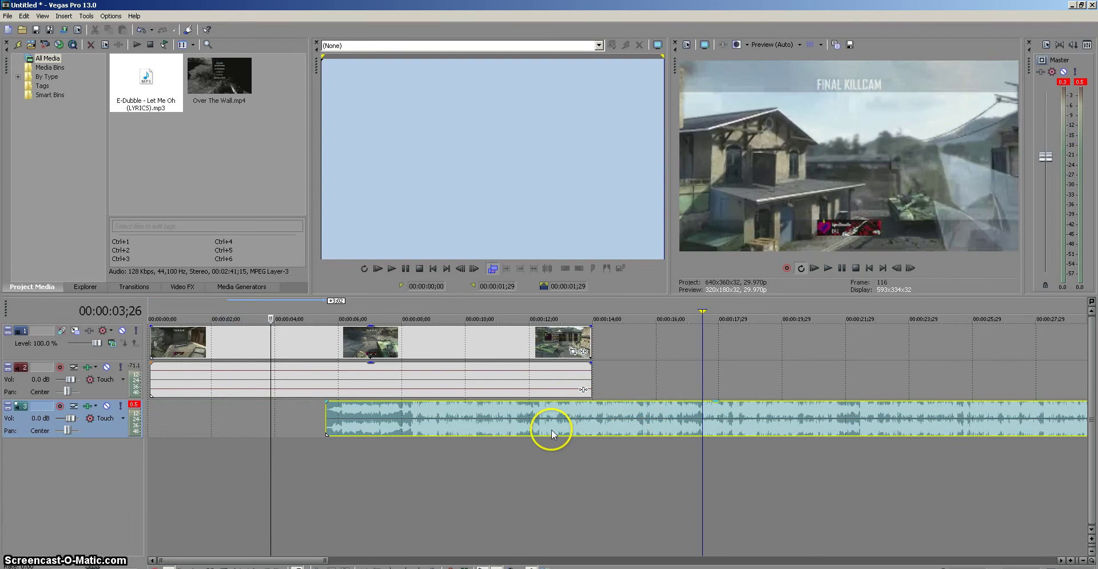
left_click_drag(384, 422, 154, 420)
Play the result, cut the song at 00:00:00;10, delete the piece before it and move the audio to the timeline start.
left_click(814, 269)
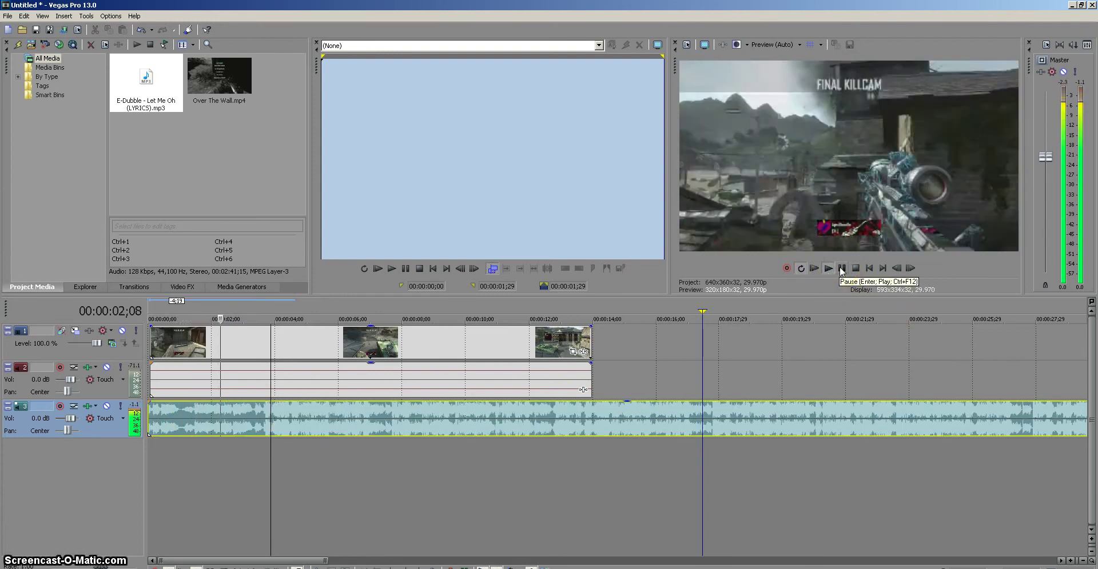
left_click(841, 269)
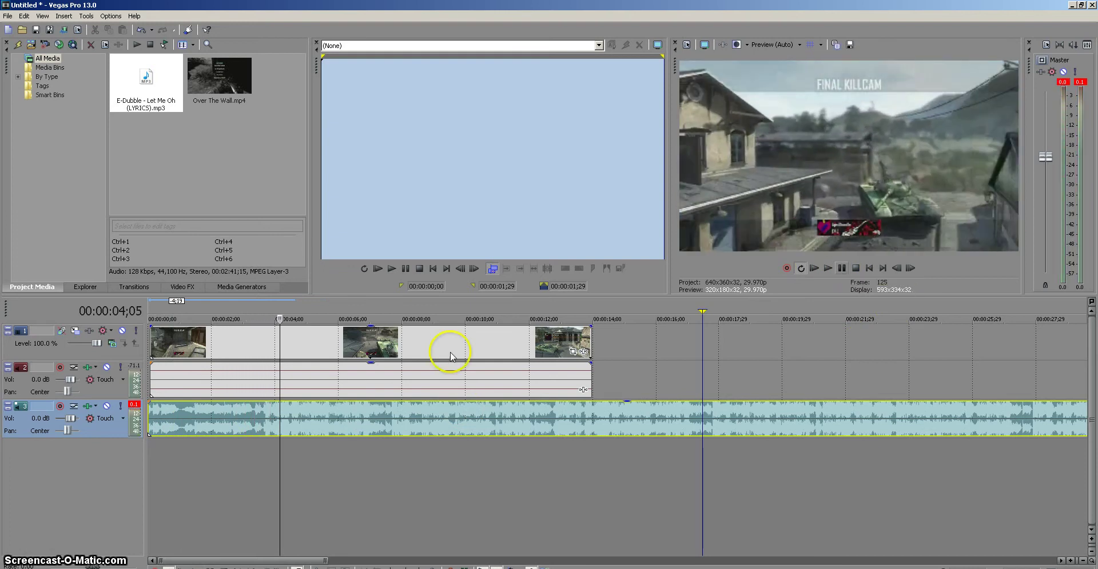
left_click(159, 426)
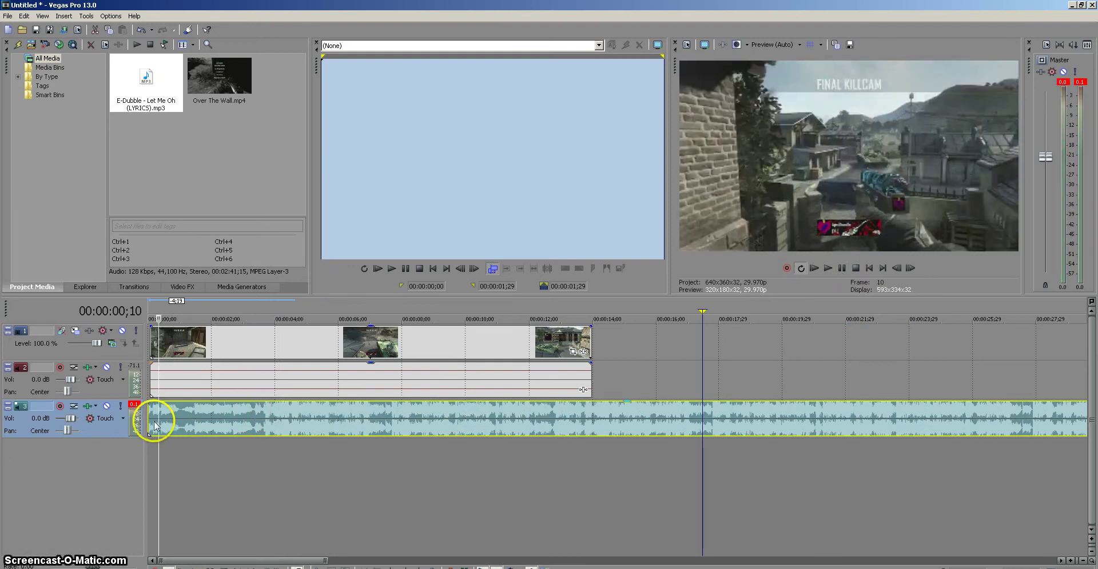
right_click(156, 424)
left_click(189, 179)
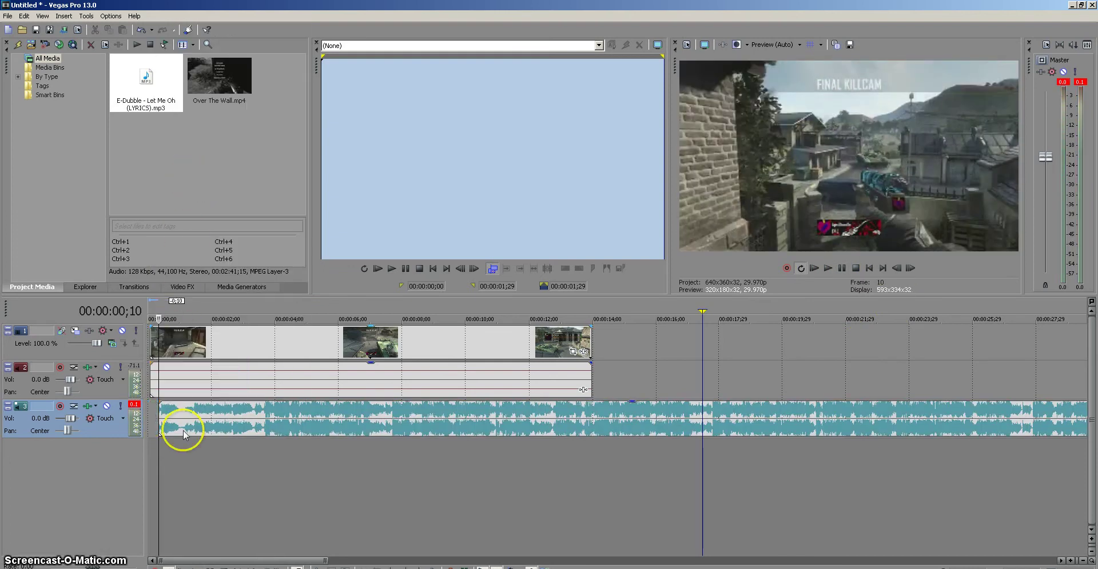
left_click_drag(189, 424, 98, 420)
Play the project from the start to check the song's timing against the killcam.
left_click(816, 270)
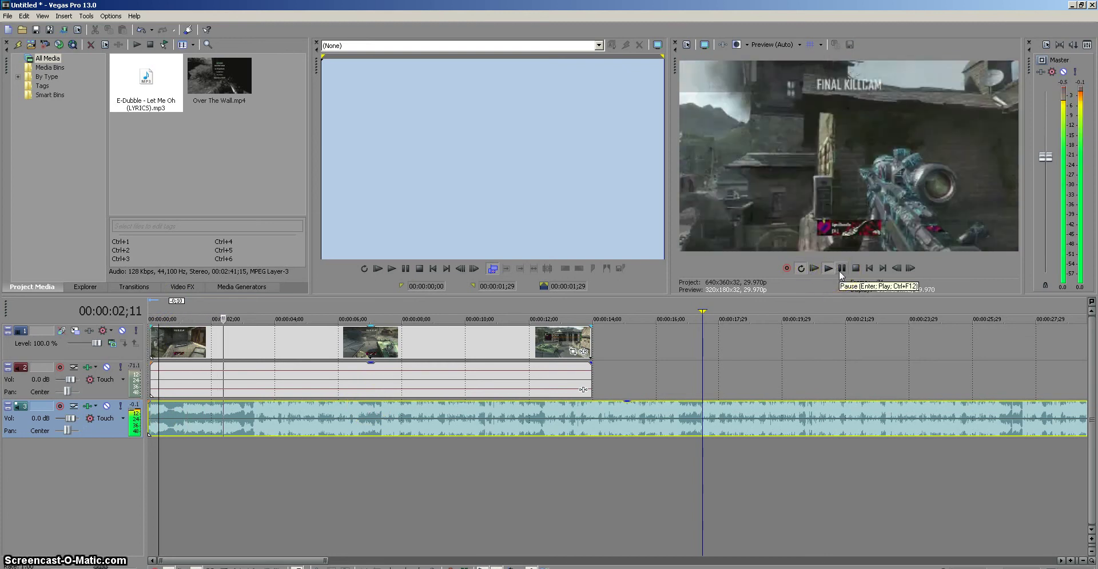
left_click(840, 269)
left_click(336, 350)
Play from 00:00:01;29 and add nine markers along the song, from about 3 seconds to about 13.5 seconds.
left_click(211, 424)
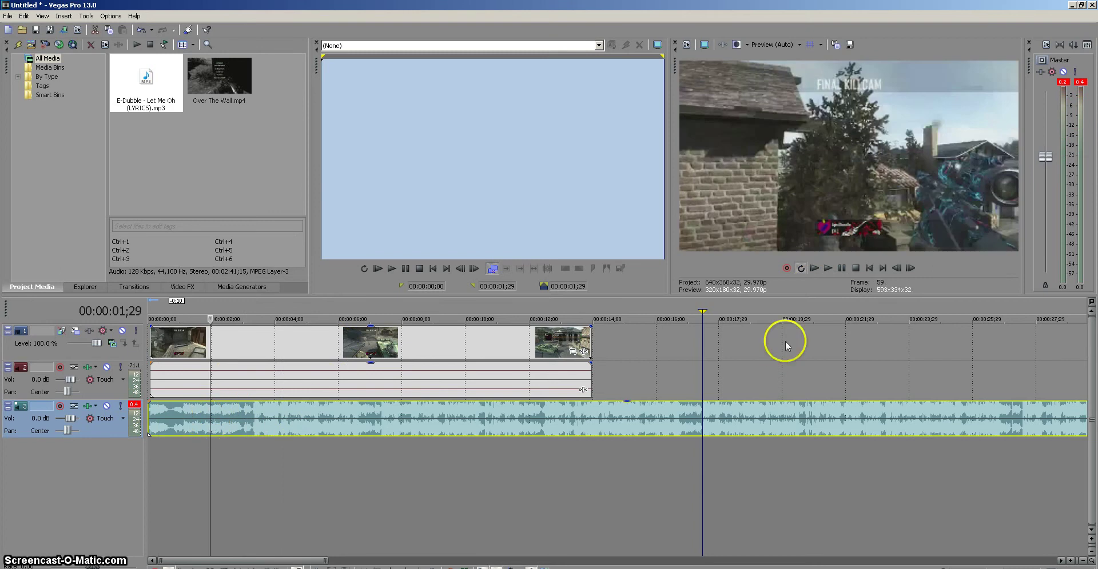
left_click(825, 272)
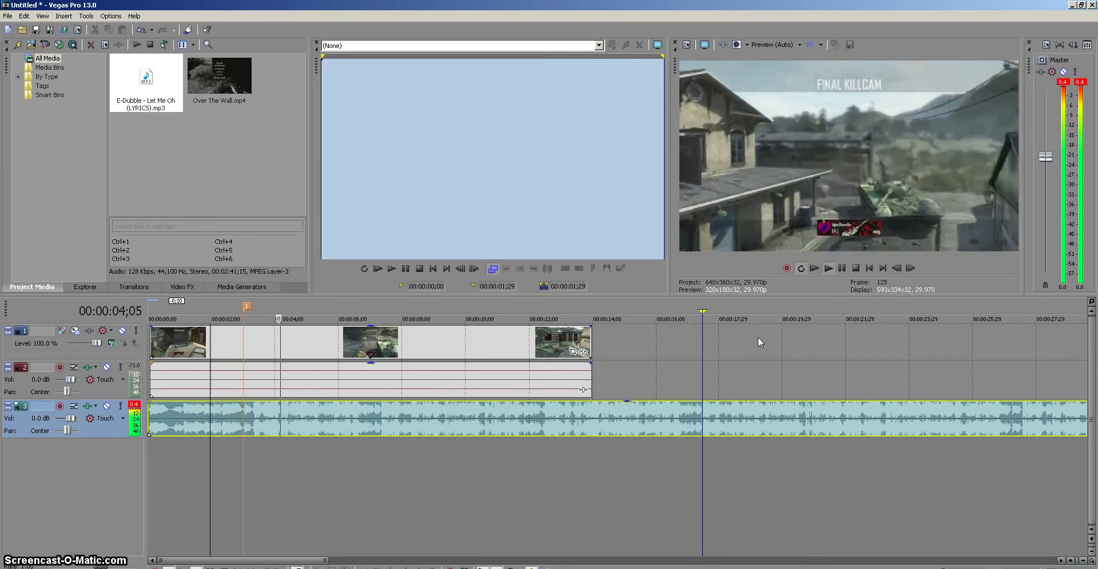
key("m")
key("m")
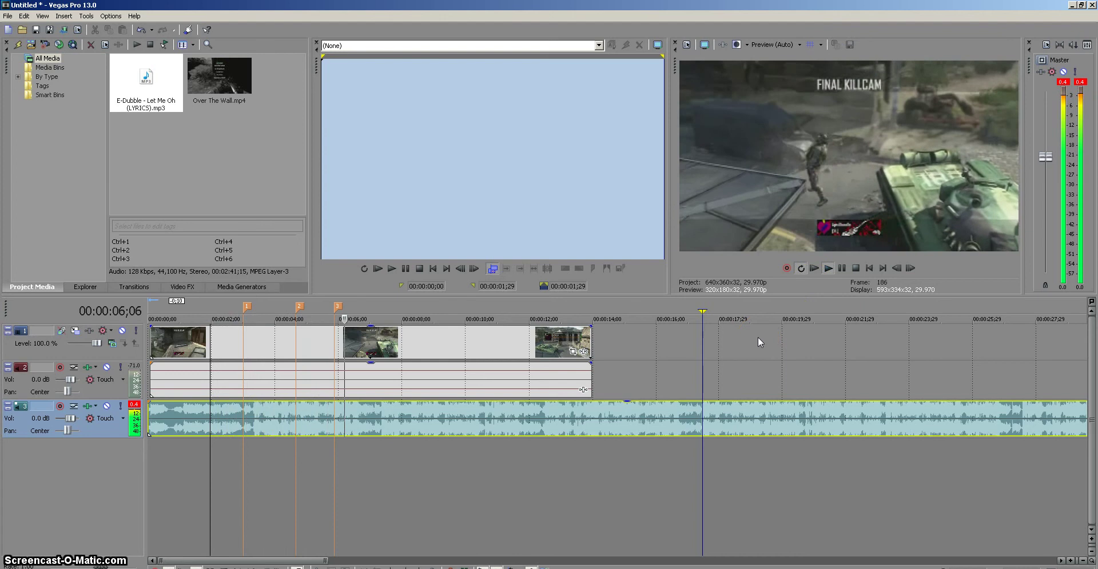
key("m")
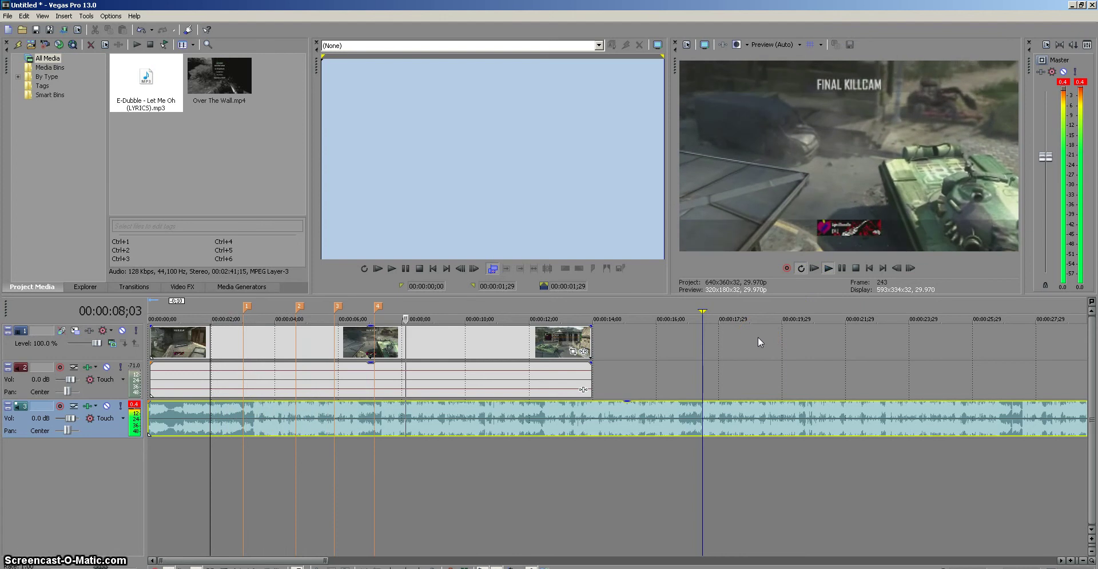
key("m")
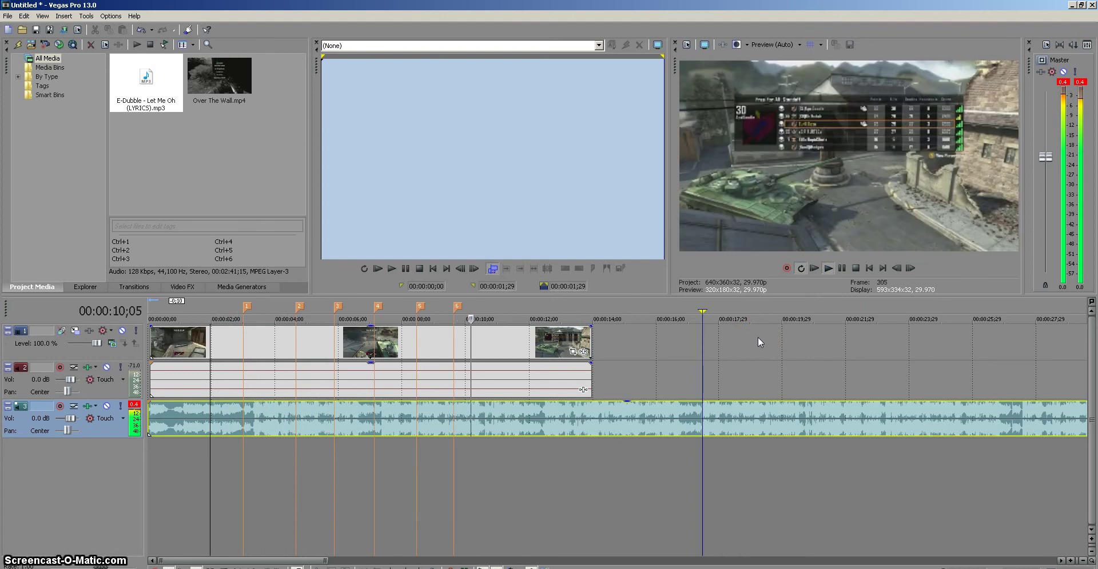
key("m")
key("m")
key("m")
Play the marked project from the beginning and pause it.
left_click(875, 333)
left_click(814, 268)
left_click(841, 269)
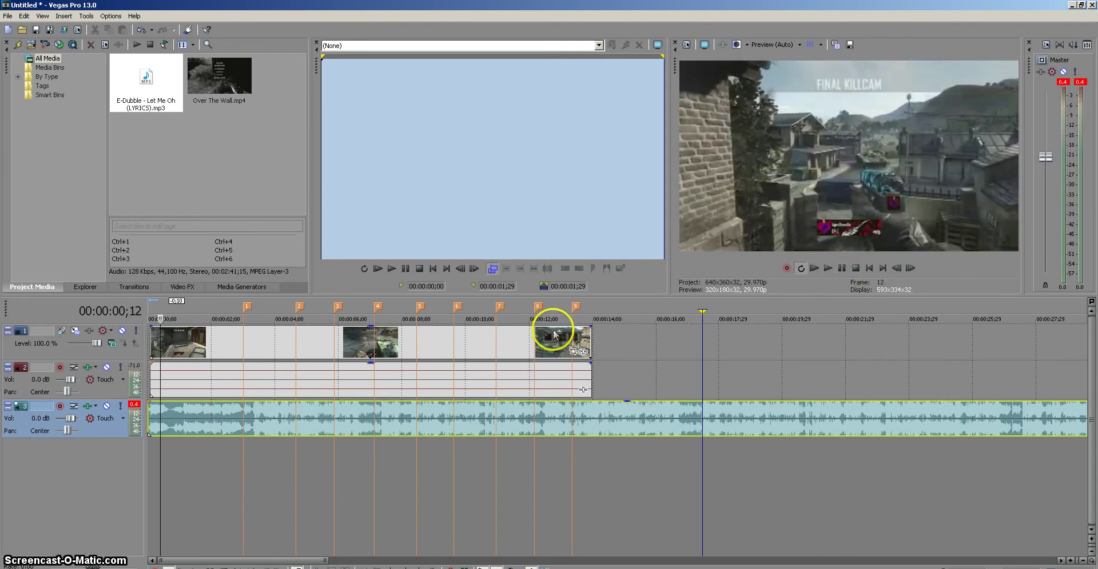
Split the killcam clip at each of the nine markers, from 00:00:03;00 to 00:00:13;11.
left_click(245, 328)
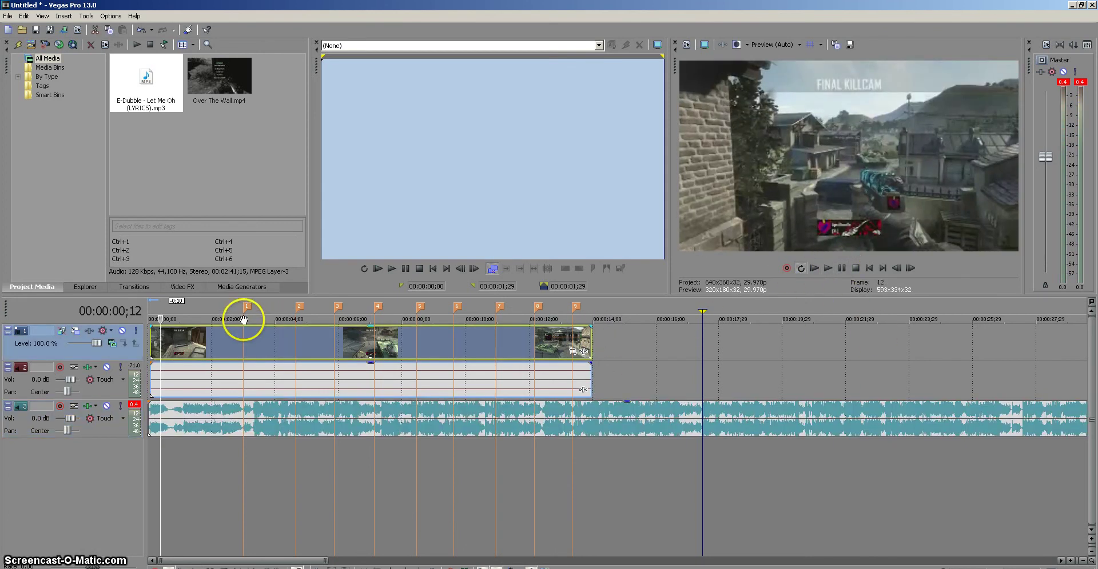
left_click(244, 337)
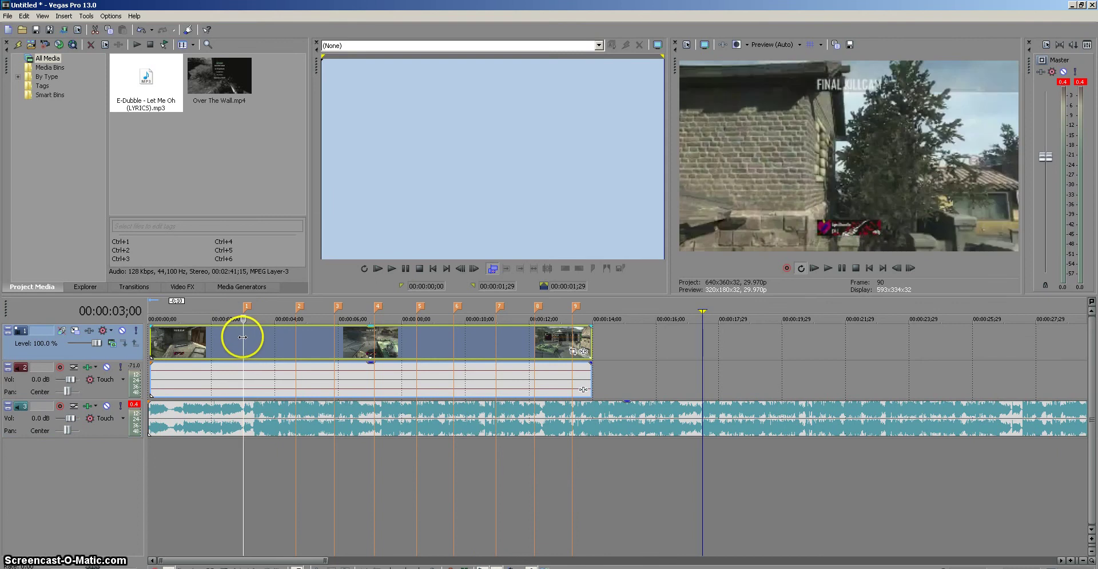
key("s")
left_click(296, 333)
key("s")
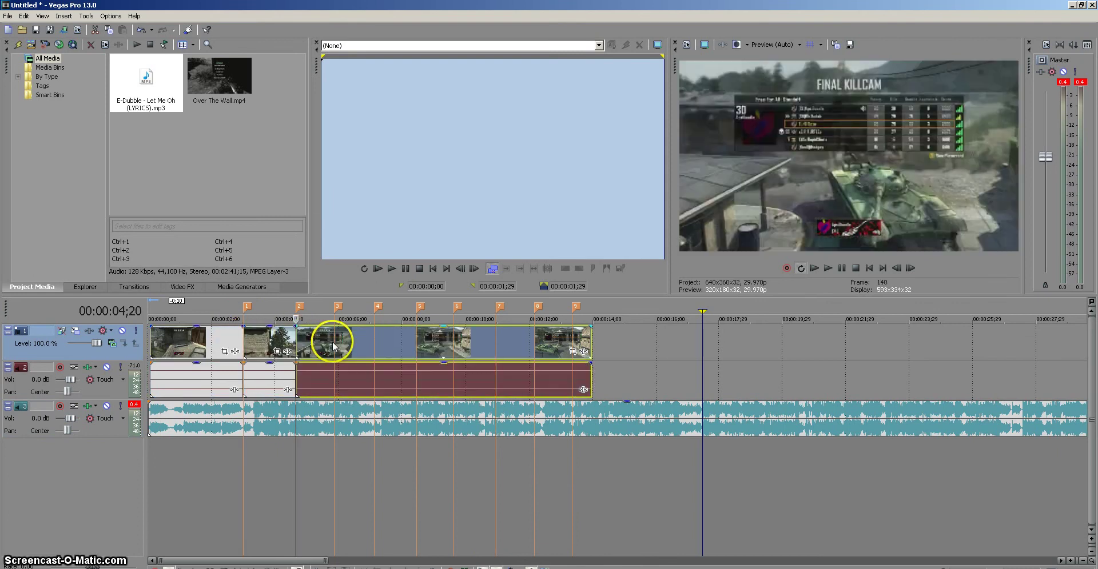
left_click(332, 341)
key("s")
left_click(375, 347)
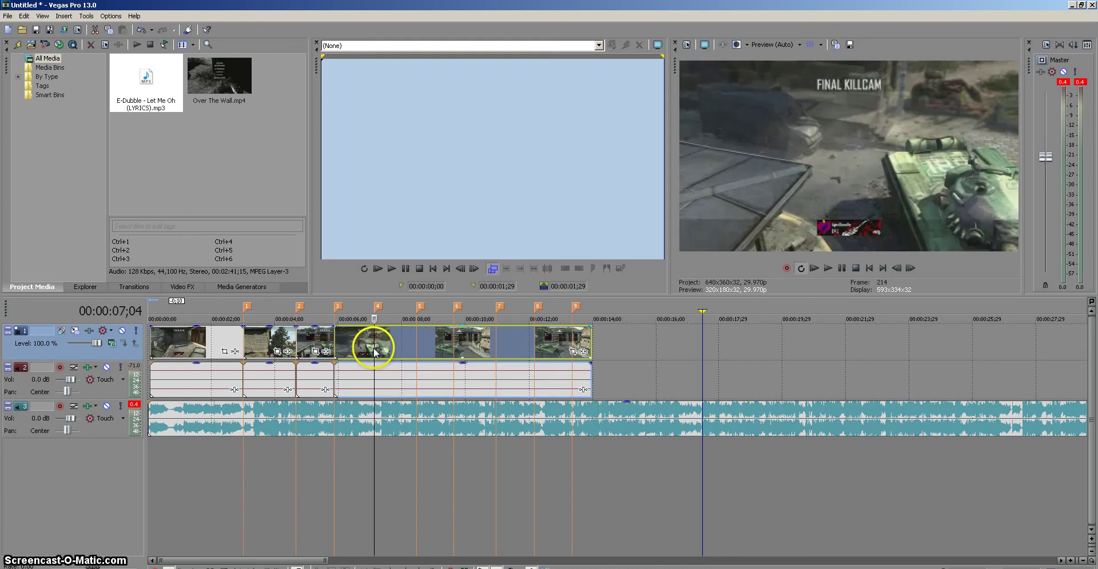
key("s")
left_click(414, 352)
key("s")
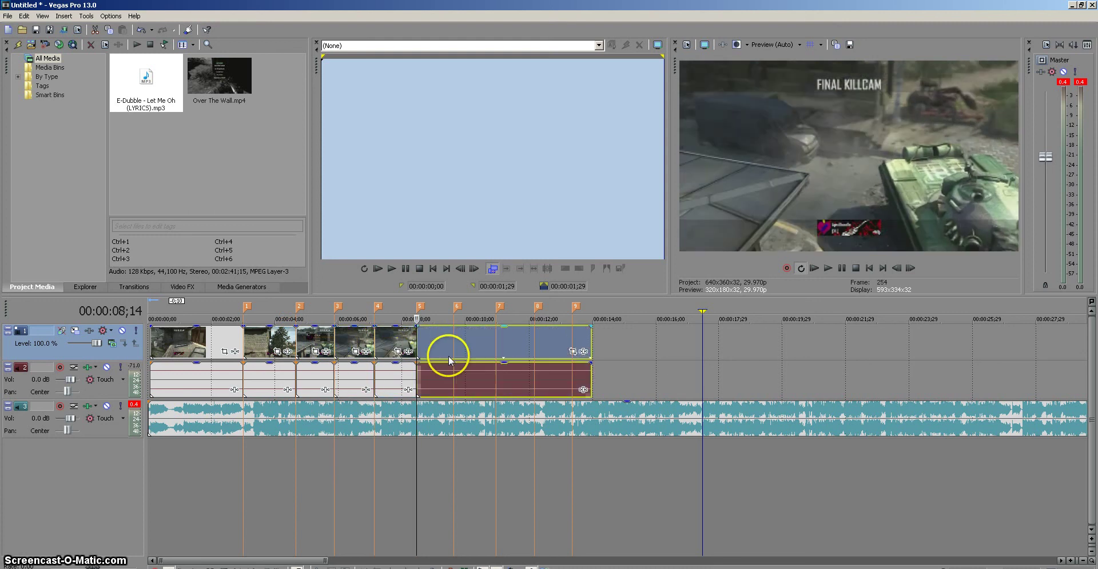
left_click(451, 354)
key("s")
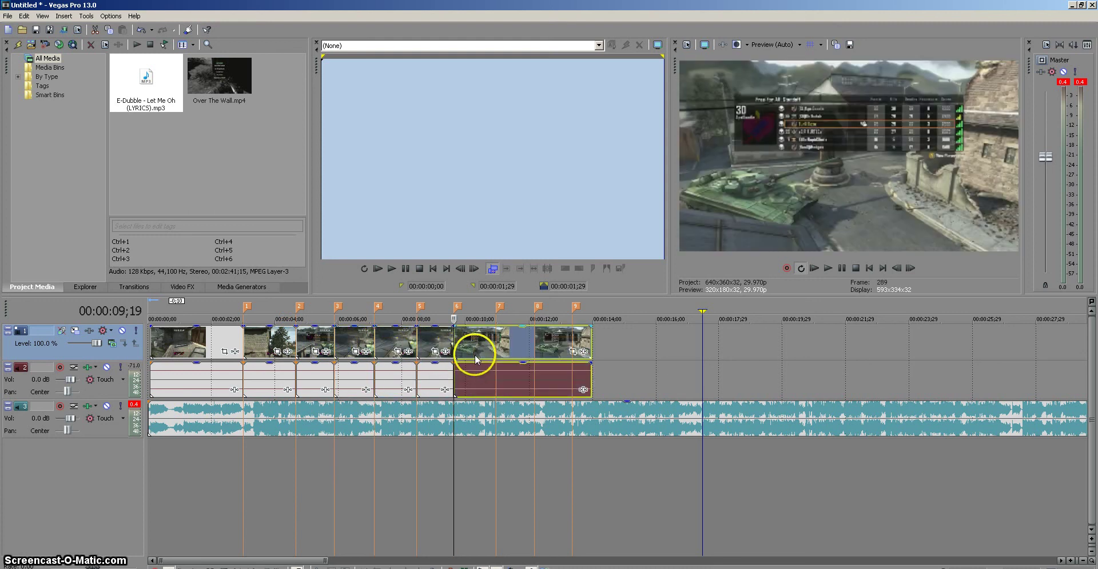
left_click(496, 356)
key("s")
left_click(534, 359)
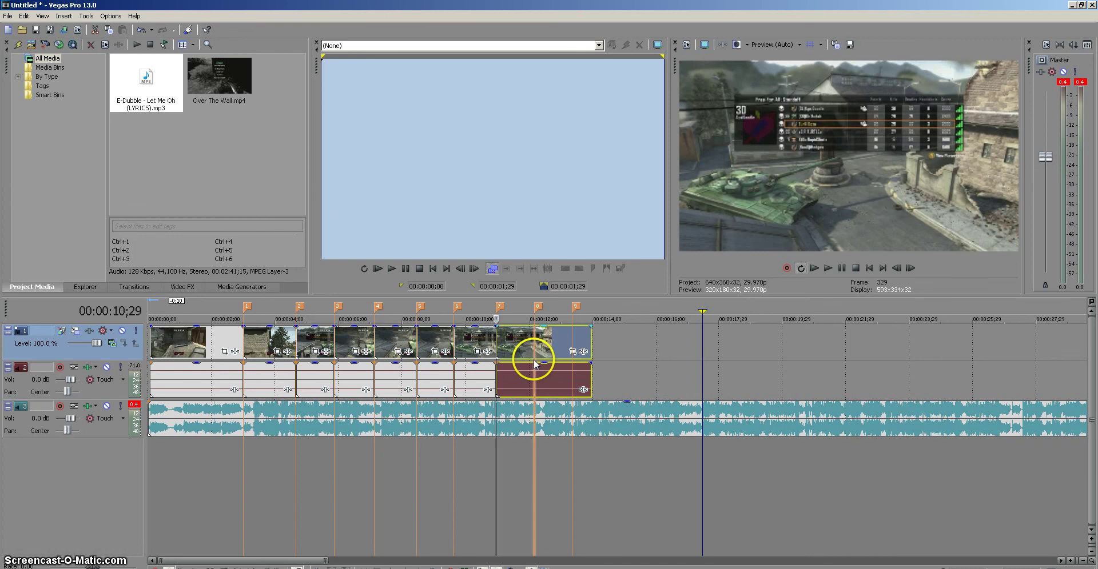
key("s")
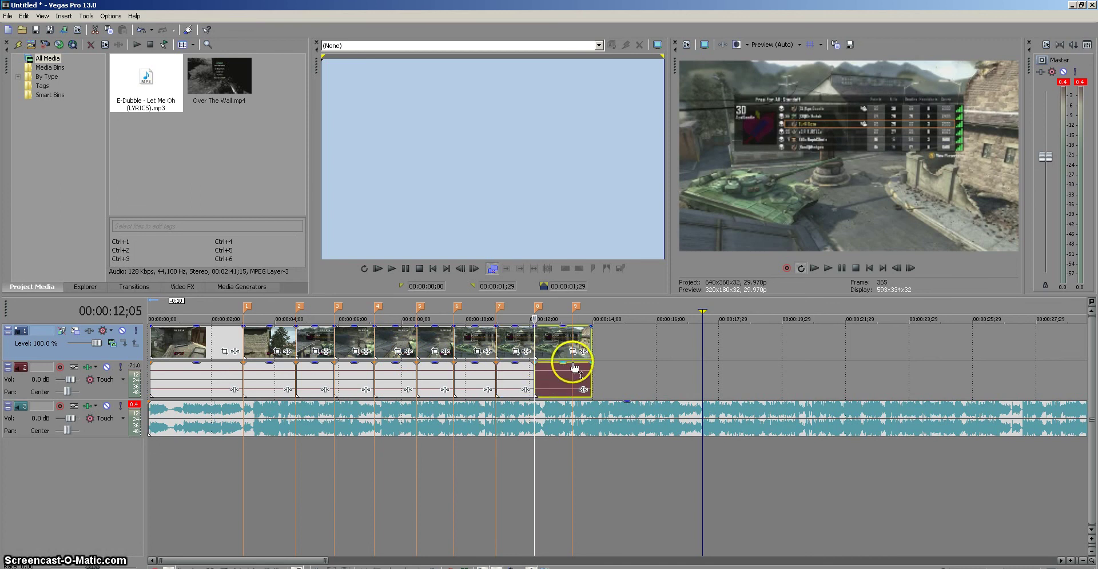
left_click(572, 372)
key("s")
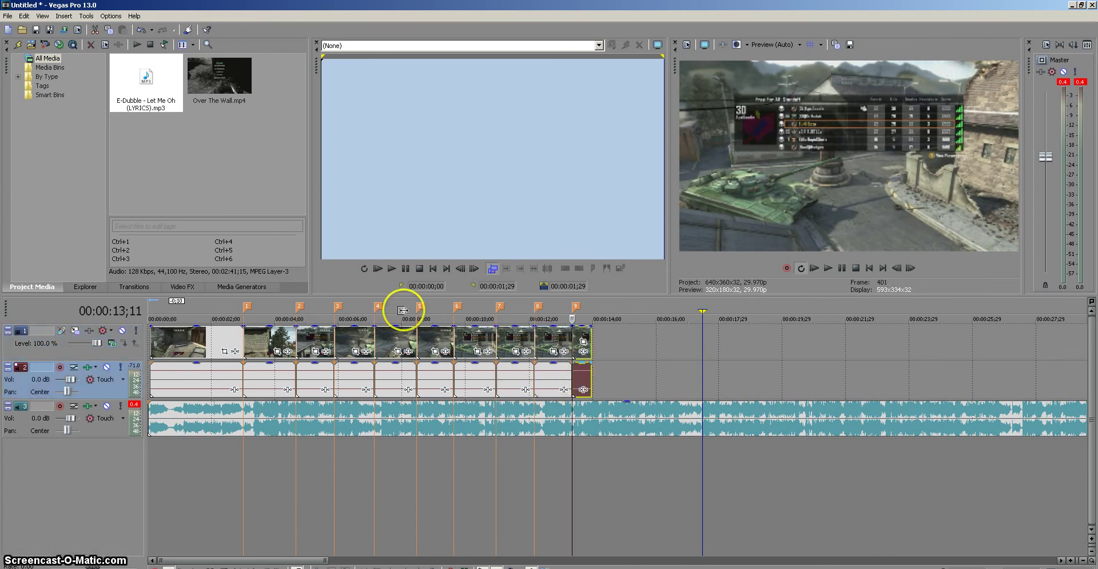
Split the killcam segment before the first marker at 00:00:01;06, about 00:00:00;18 and 00:00:02;00.
left_click(186, 341)
key("s")
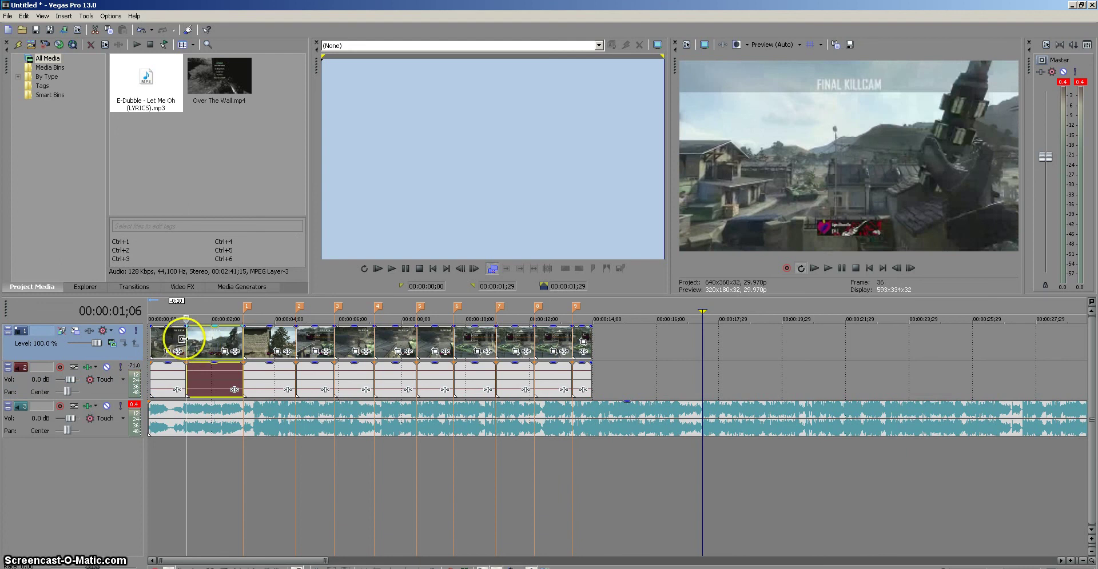
left_click(170, 338)
key("s")
left_click(221, 338)
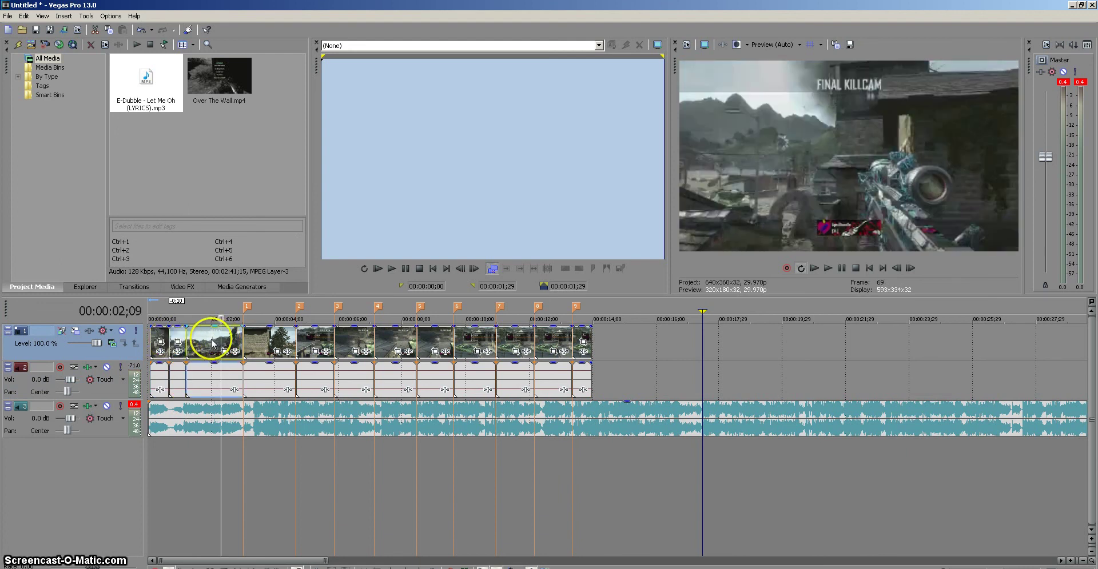
left_click(212, 343)
key("s")
In the first segment's Pan/Crop, shrink the starting frame to 496.2 by 279.1 and restore the full frame at 00:00:00;18.
right_click(163, 338)
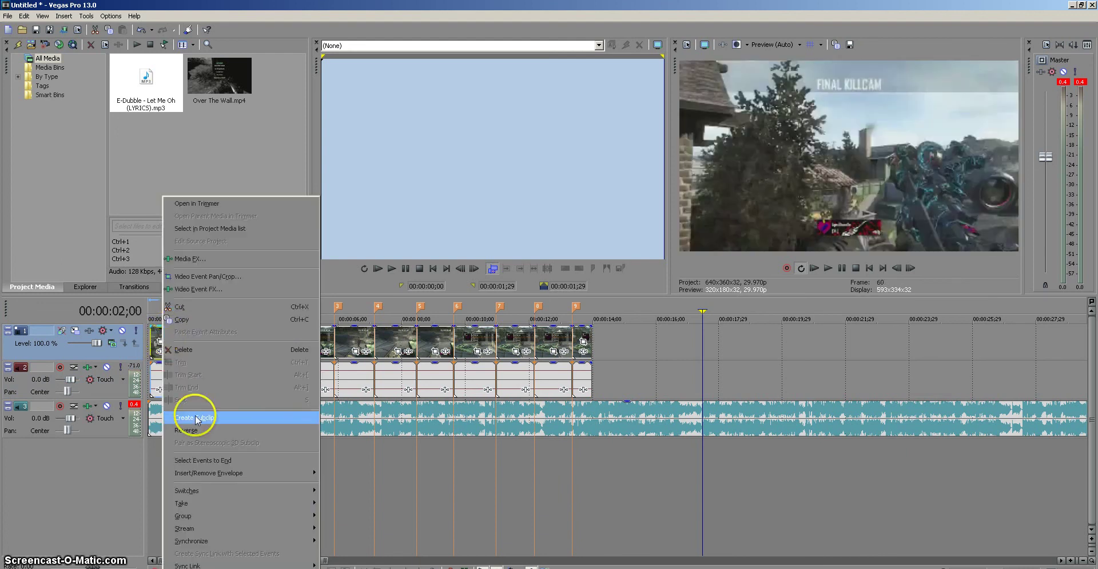
left_click(218, 277)
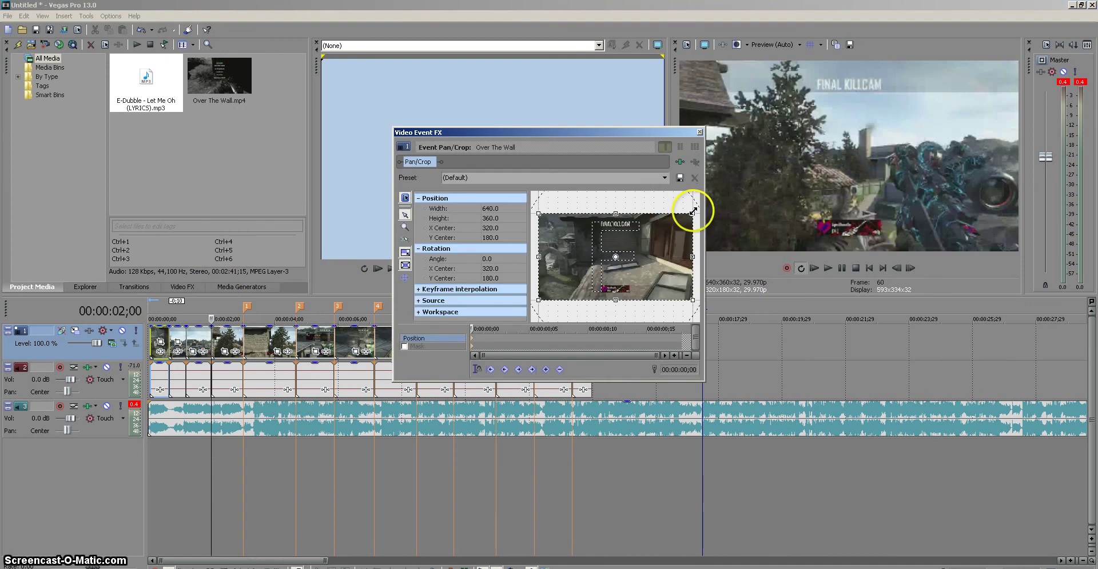
left_click_drag(692, 213, 686, 222)
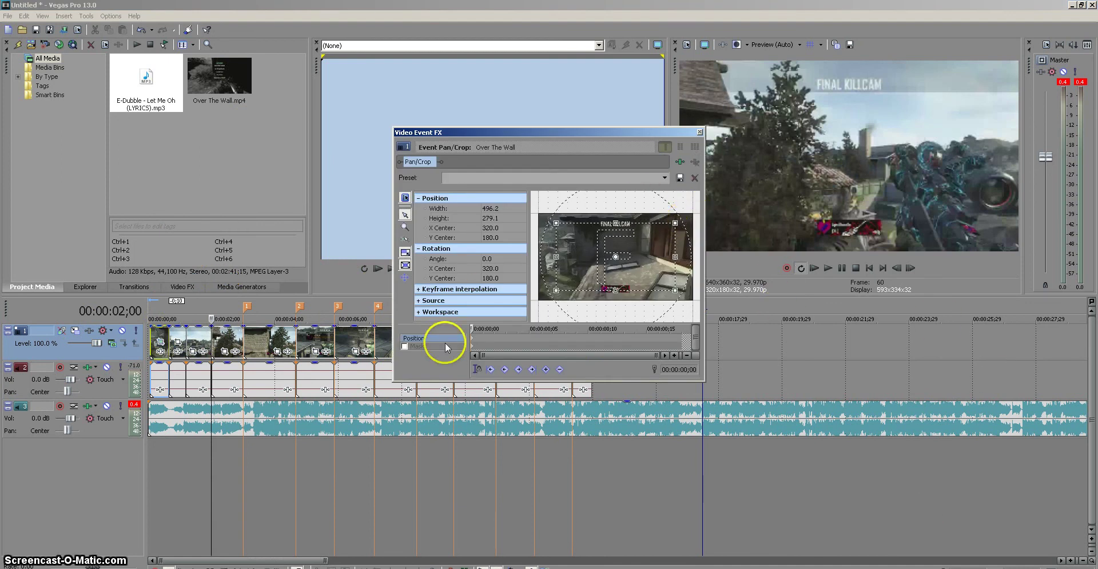
left_click_drag(472, 327, 681, 334)
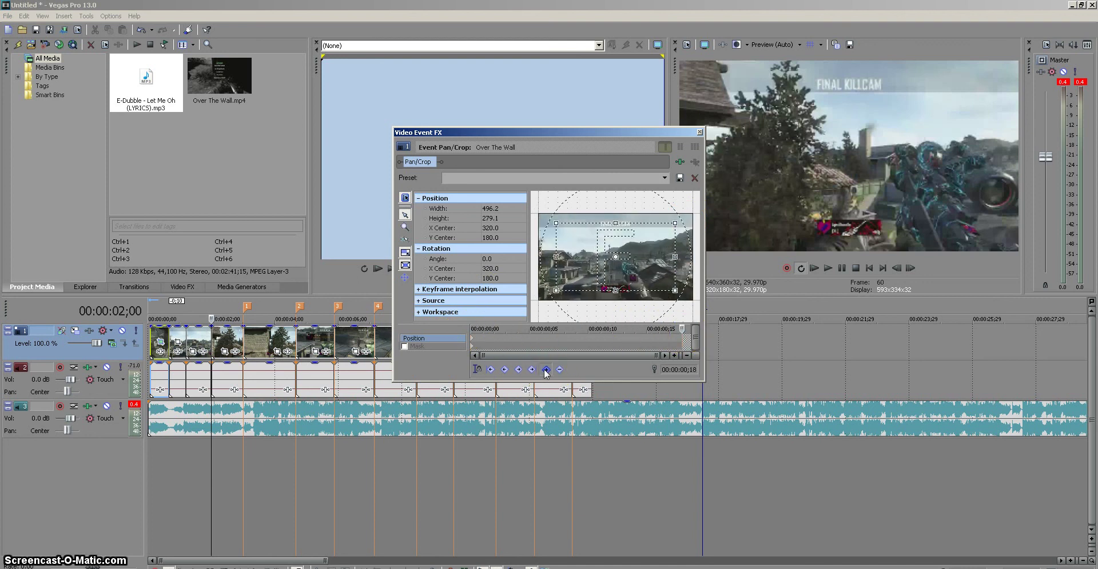
right_click(664, 239)
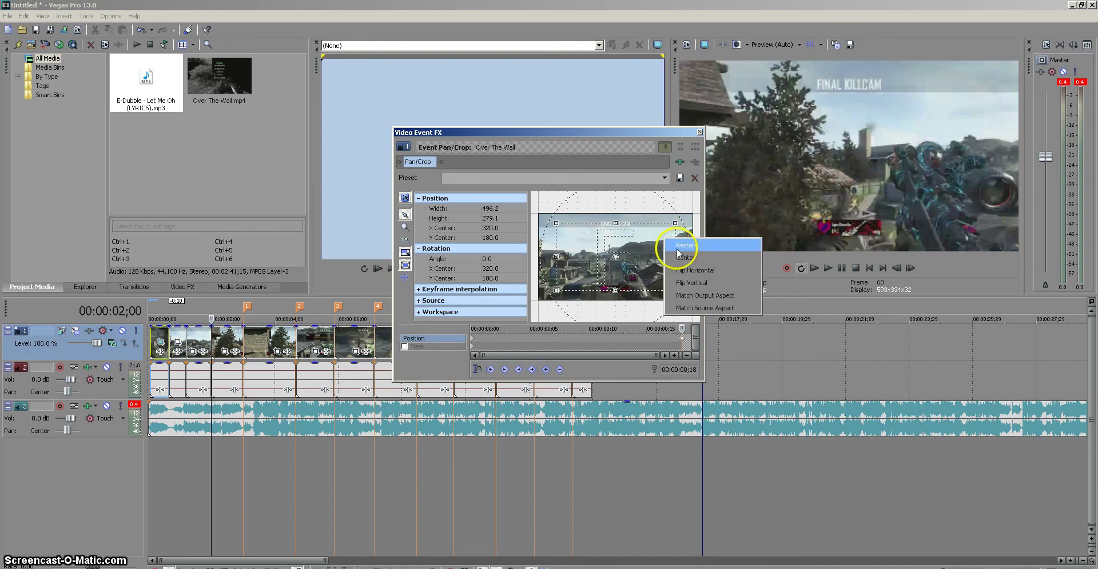
left_click(682, 246)
left_click(699, 134)
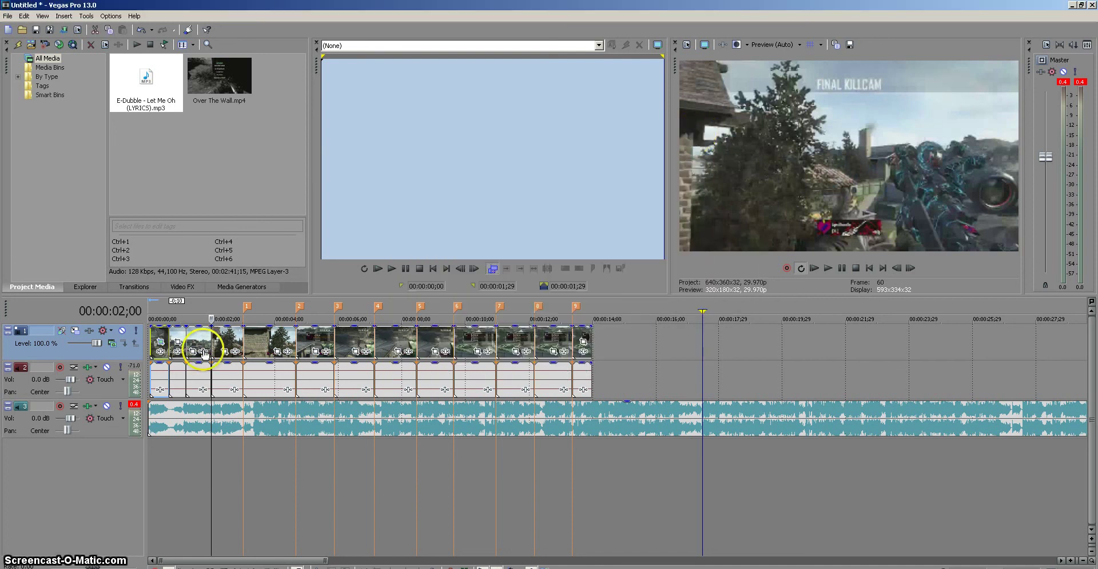
Copy the first killcam segment and paste its event attributes onto the following segments up to the second marker.
right_click(158, 331)
left_click(178, 325)
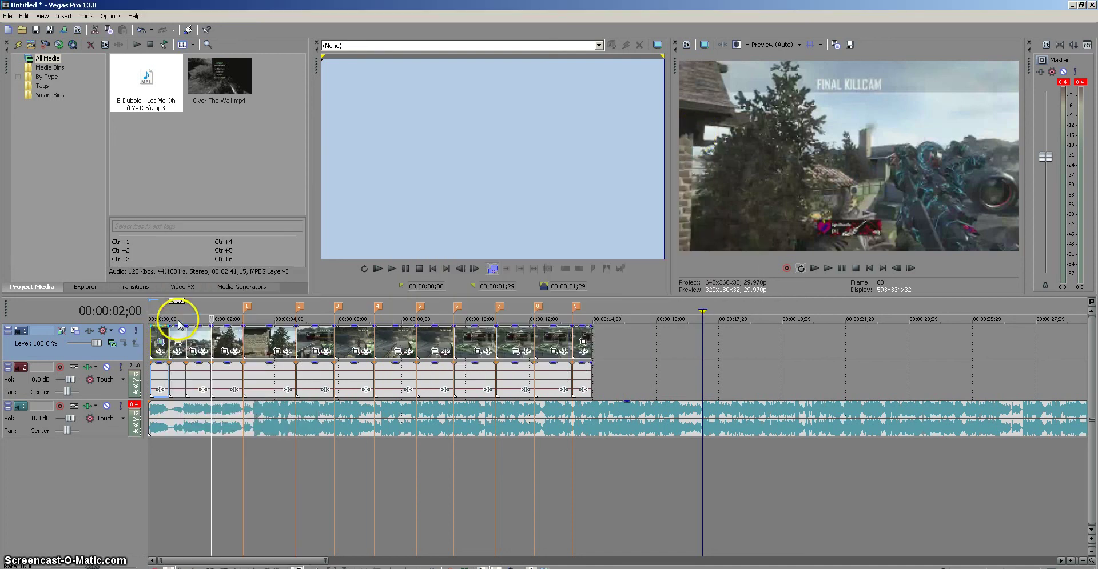
right_click(181, 337)
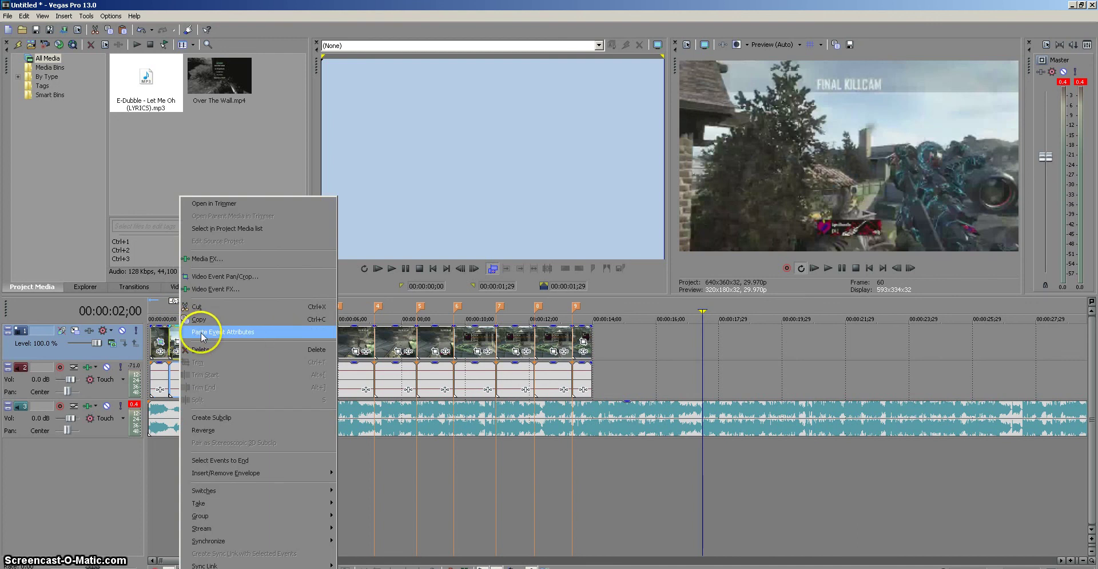
left_click(201, 331)
right_click(200, 332)
left_click(221, 331)
right_click(232, 337)
left_click(238, 329)
right_click(255, 343)
left_click(277, 332)
Paste the copied event attributes onto every remaining killcam segment from the second marker to the clip's end.
right_click(313, 335)
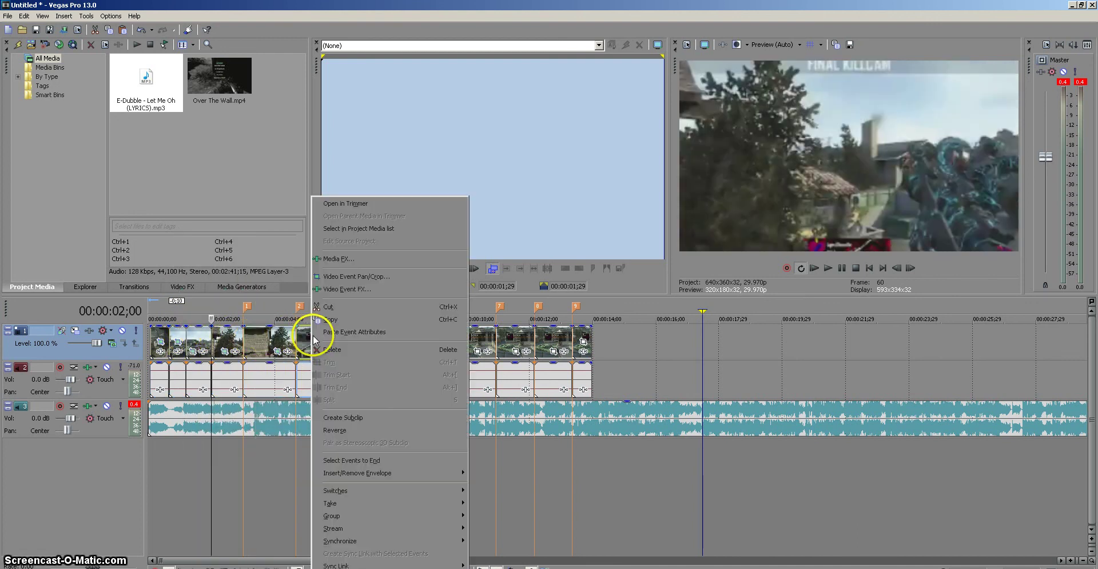
left_click(333, 335)
right_click(355, 337)
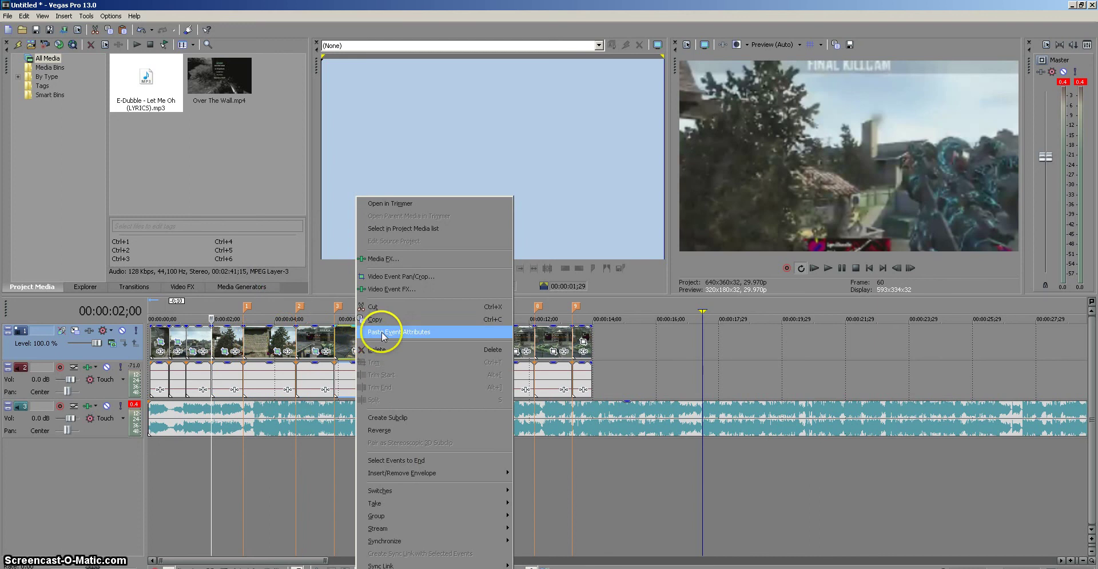
left_click(382, 332)
right_click(381, 338)
left_click(400, 335)
right_click(359, 335)
left_click(374, 335)
right_click(316, 335)
left_click(326, 331)
right_click(391, 335)
left_click(402, 335)
right_click(436, 342)
left_click(447, 332)
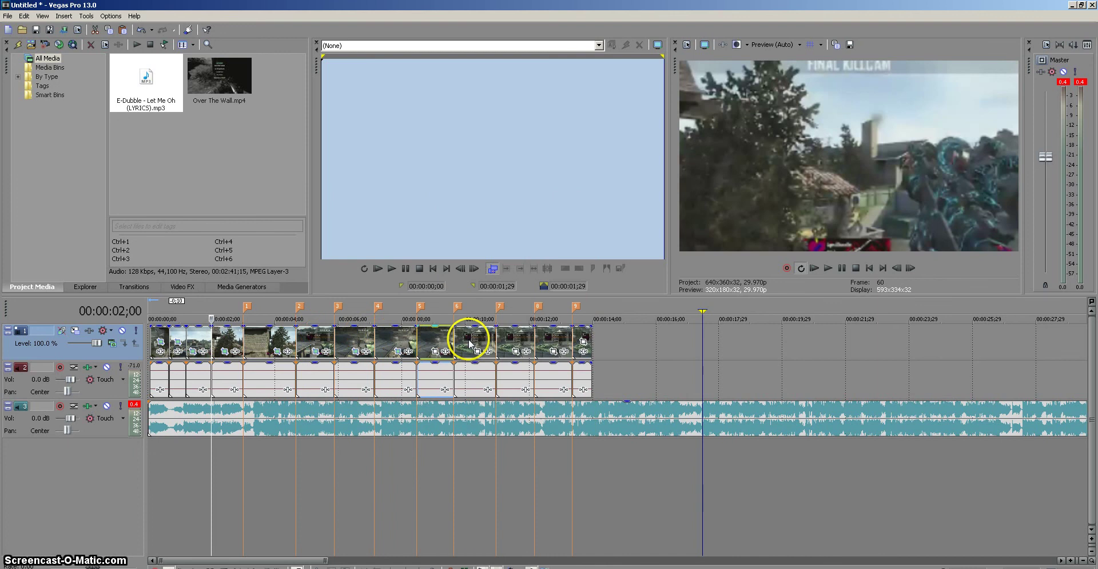
right_click(472, 337)
left_click(497, 334)
right_click(516, 337)
left_click(525, 334)
right_click(552, 337)
left_click(558, 333)
right_click(582, 337)
left_click(590, 332)
Split the segment between markers 6 and 7 at 00:00:10;09 and paste the pump attributes onto both halves.
left_click(484, 339)
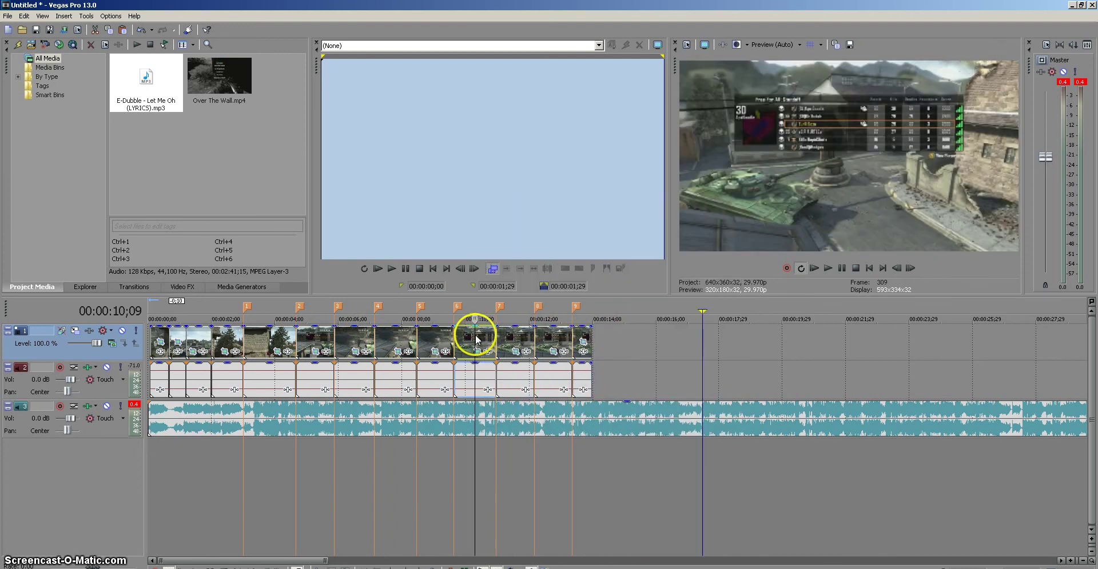
right_click(482, 337)
left_click(495, 333)
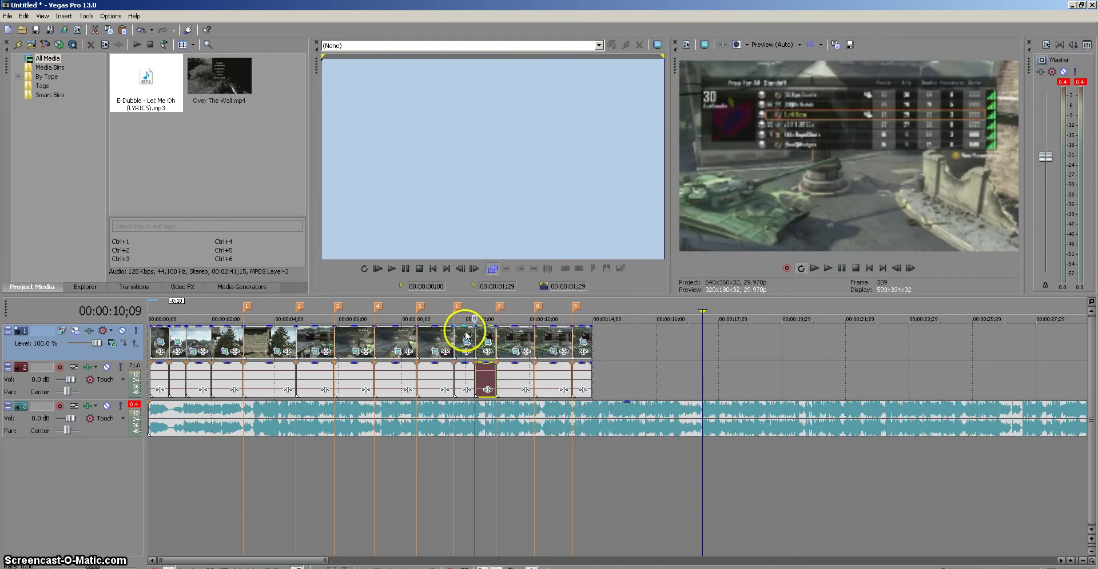
right_click(467, 336)
left_click(474, 332)
Split the segment between markers 5 and 6 near its middle and paste the pump attributes onto both halves.
left_click(434, 334)
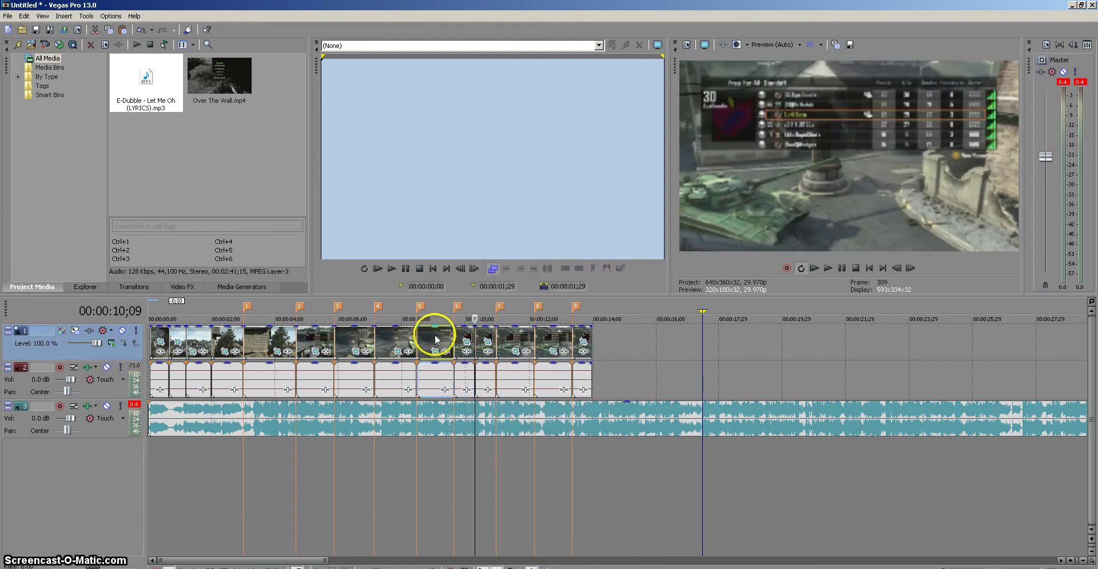
key("s")
right_click(442, 333)
left_click(449, 330)
right_click(434, 334)
left_click(439, 332)
Split the segment between markers 4 and 5 at 00:00:07;18 and paste the pump attributes onto both parts.
left_click(393, 334)
right_click(397, 335)
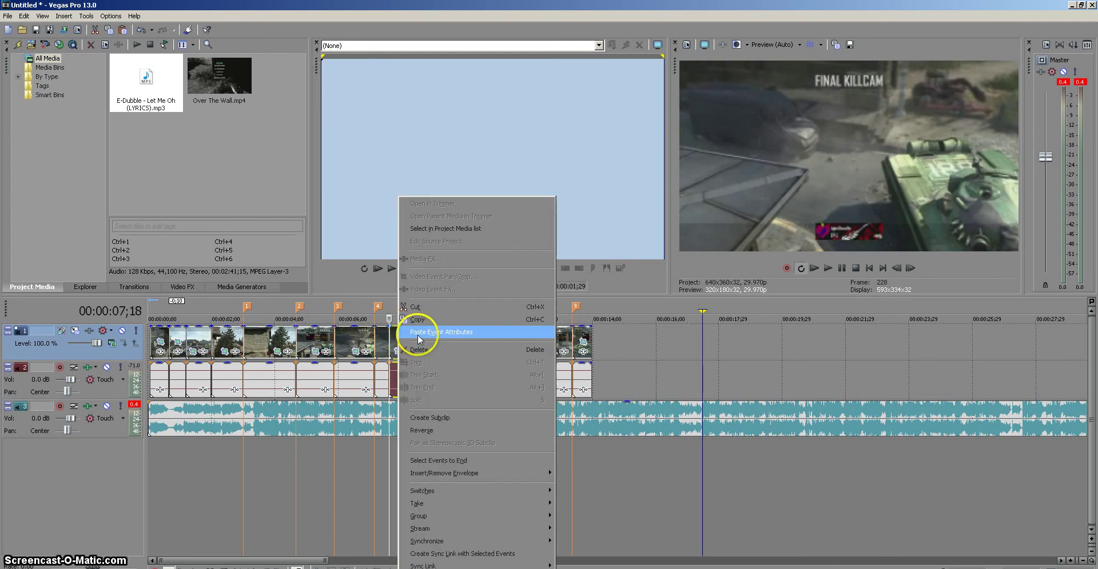
left_click(417, 334)
right_click(380, 333)
left_click(391, 334)
Split the segment between markers 3 and 4 near its middle and paste the pump attributes onto both halves.
left_click(355, 335)
key("s")
right_click(366, 332)
left_click(381, 337)
right_click(346, 333)
left_click(362, 333)
Split the segment between markers 1 and 2 at 00:00:03;27 and paste the pump attributes onto both parts.
left_click(273, 337)
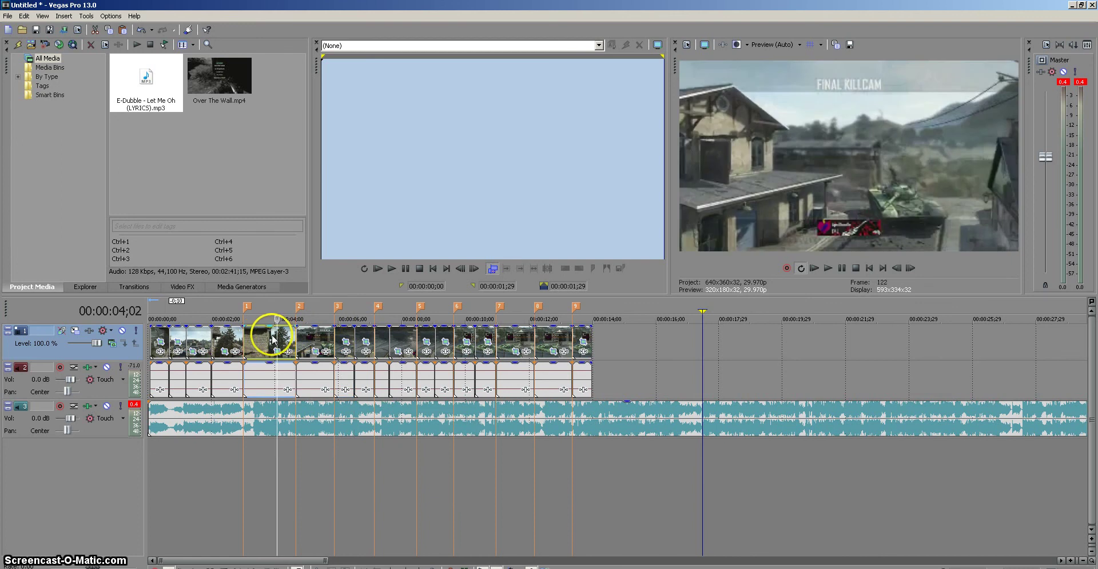
right_click(281, 327)
left_click(302, 334)
right_click(265, 322)
left_click(276, 328)
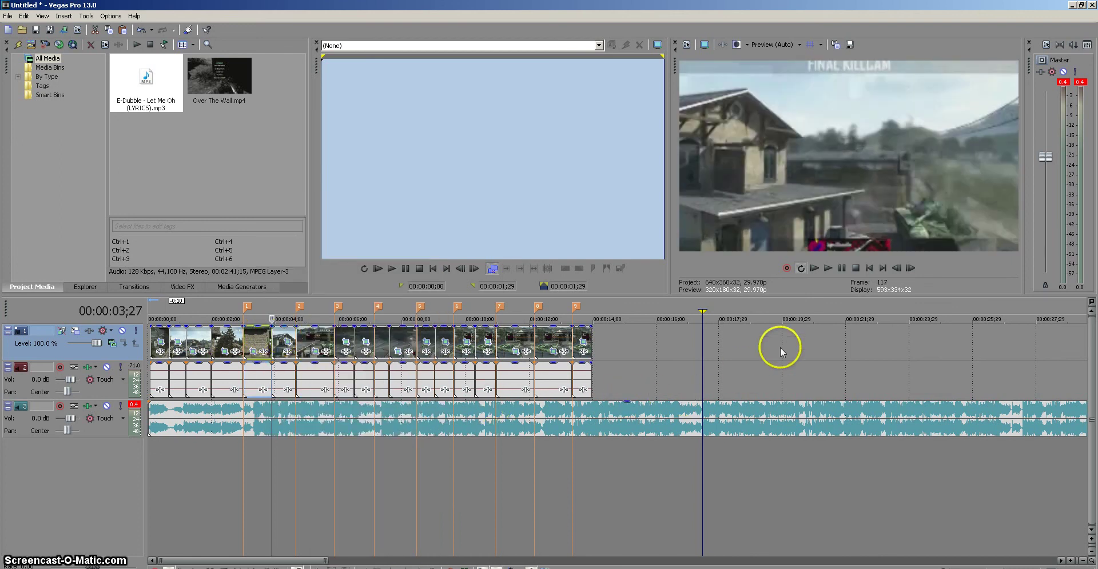
Add the Magic Bullet Looks effect to the first killcam segment and try to open its look editor.
left_click(470, 183)
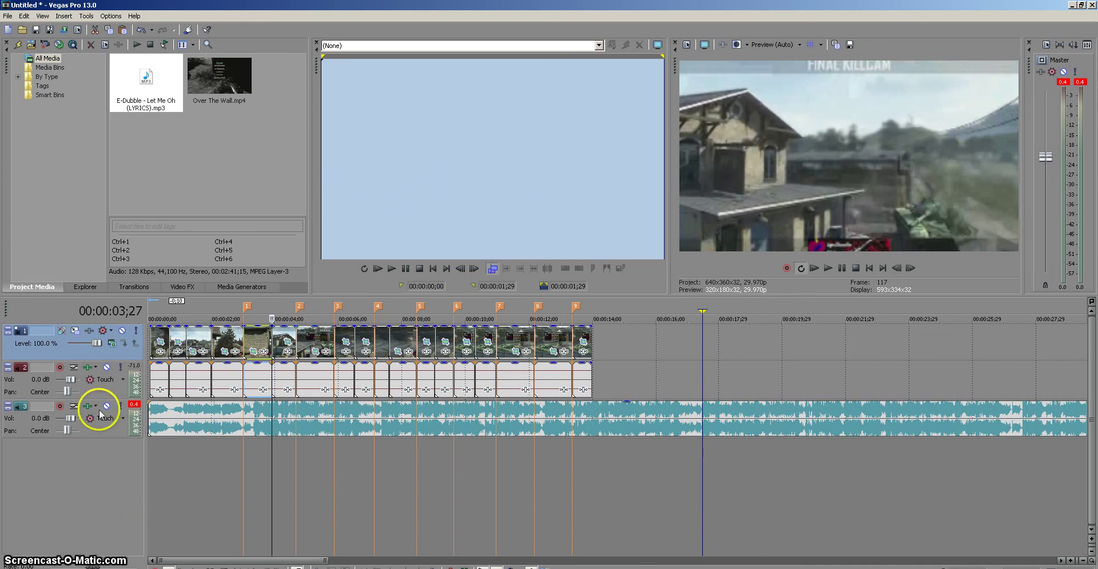
right_click(158, 334)
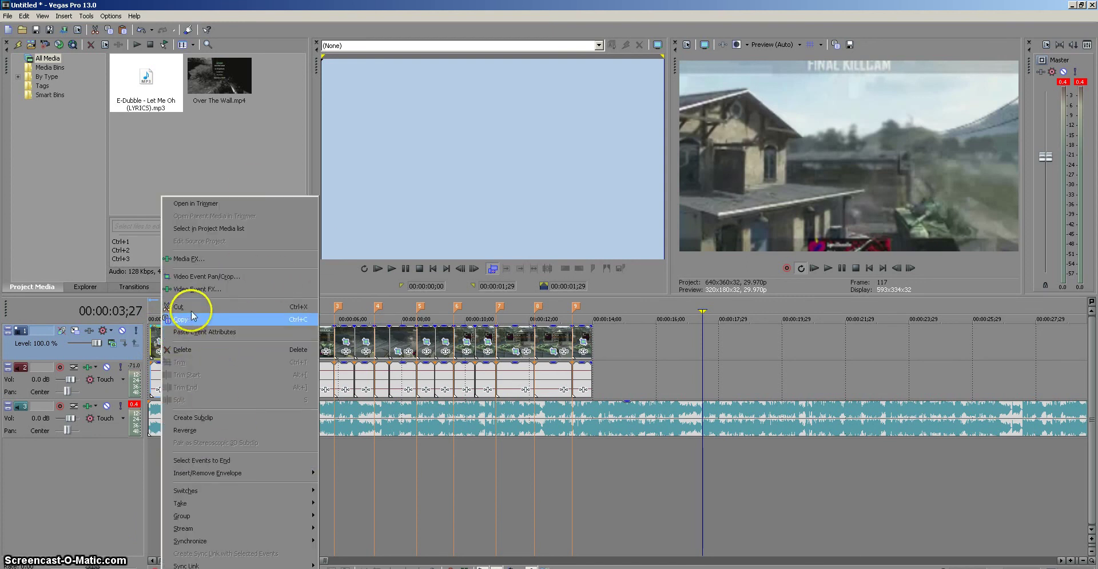
left_click(214, 289)
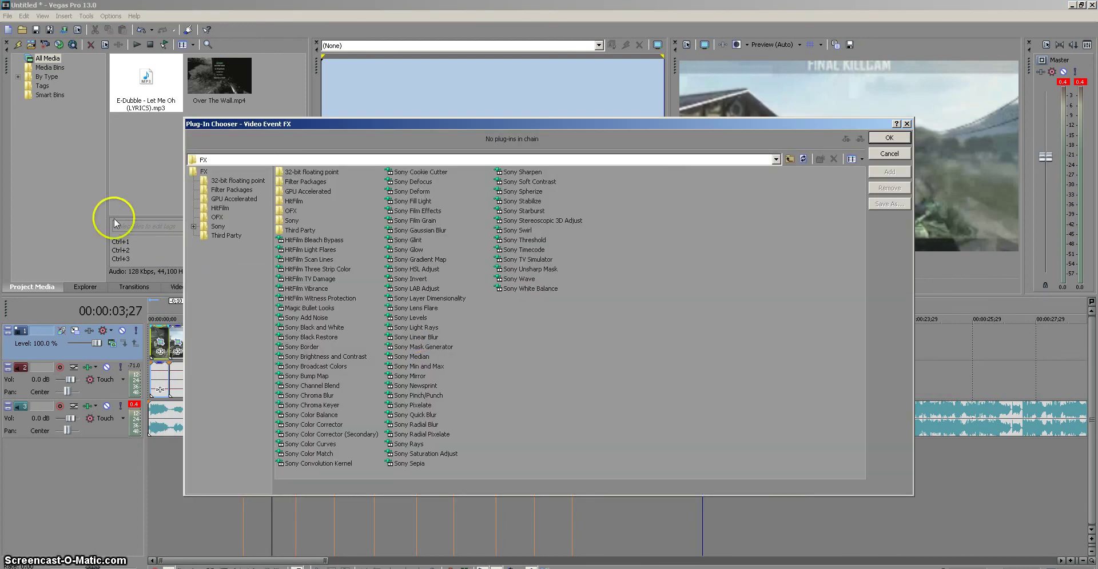
left_click(320, 308)
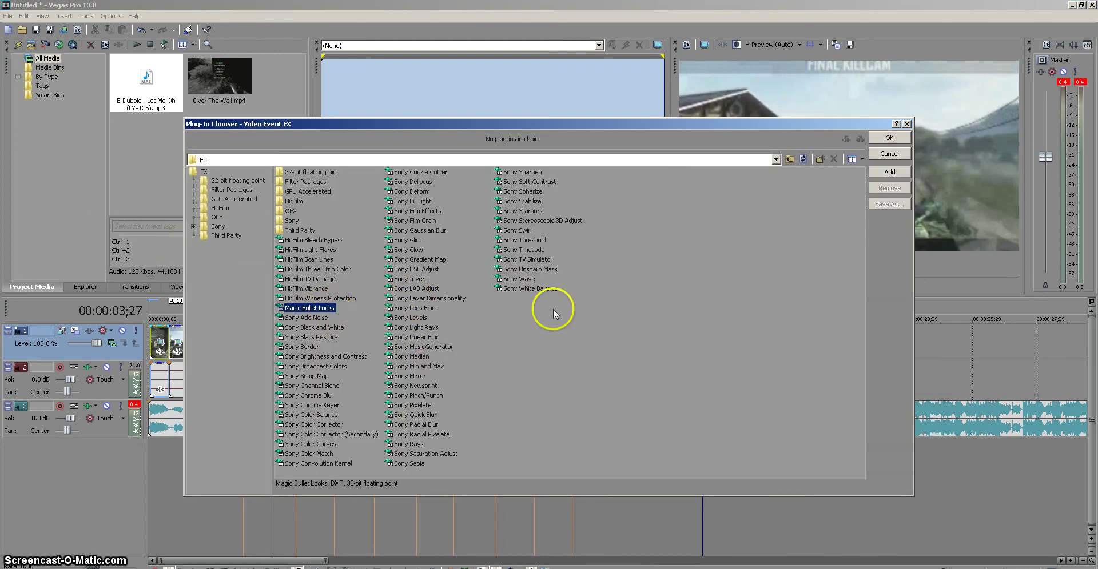
left_click(889, 137)
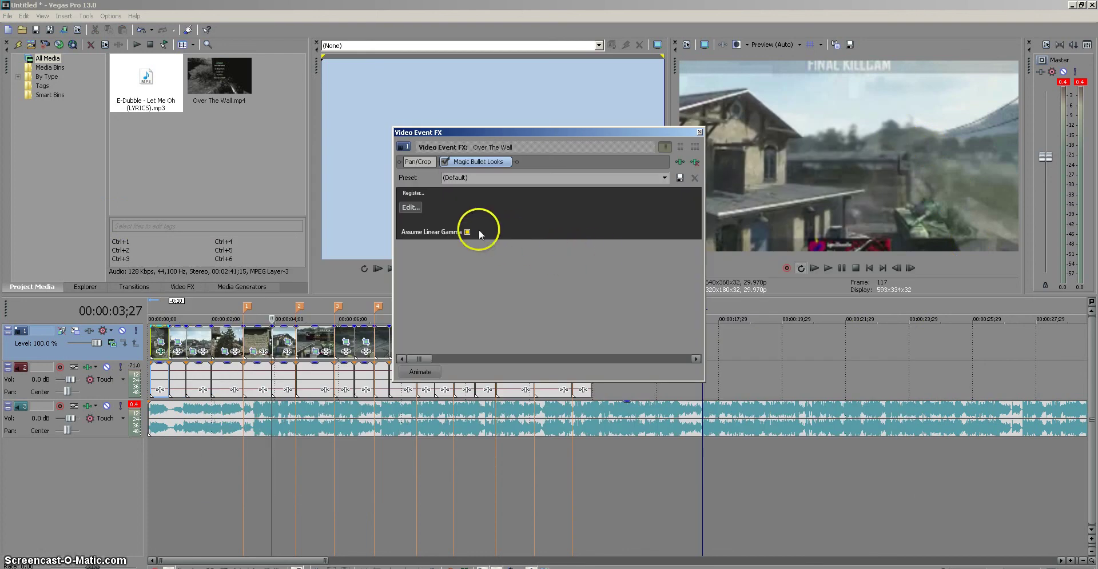
left_click(410, 207)
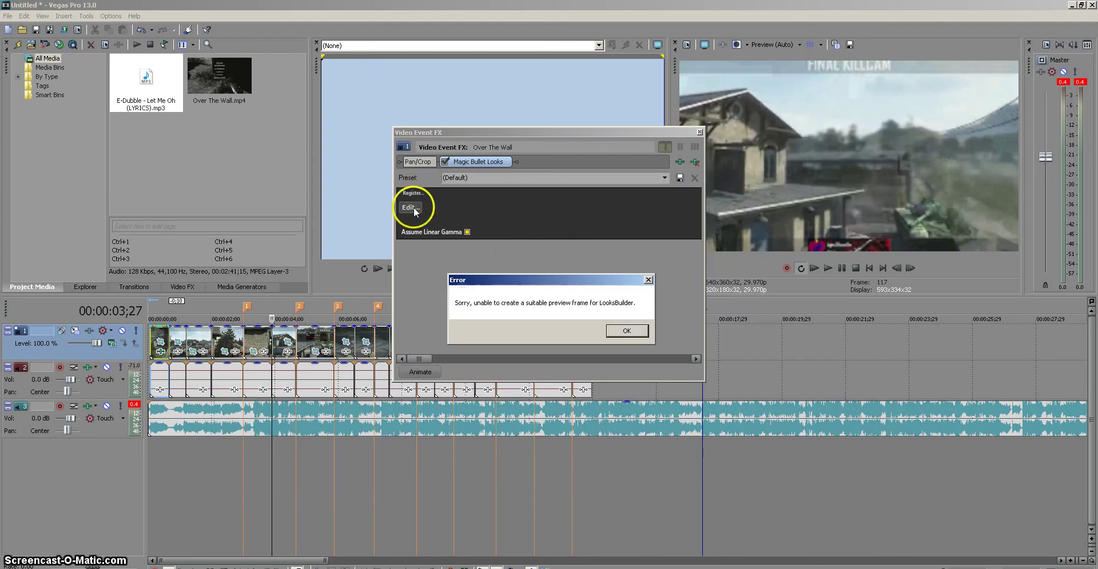
left_click(623, 333)
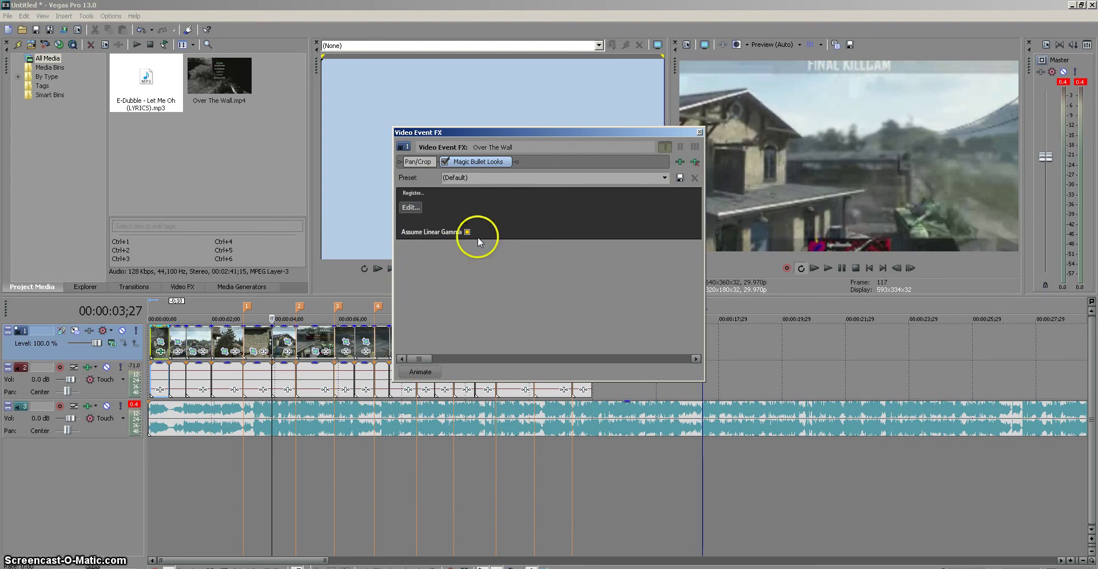
Try to open the Magic Bullet Looks editor for the first killcam segment and close the effect settings.
left_click(415, 212)
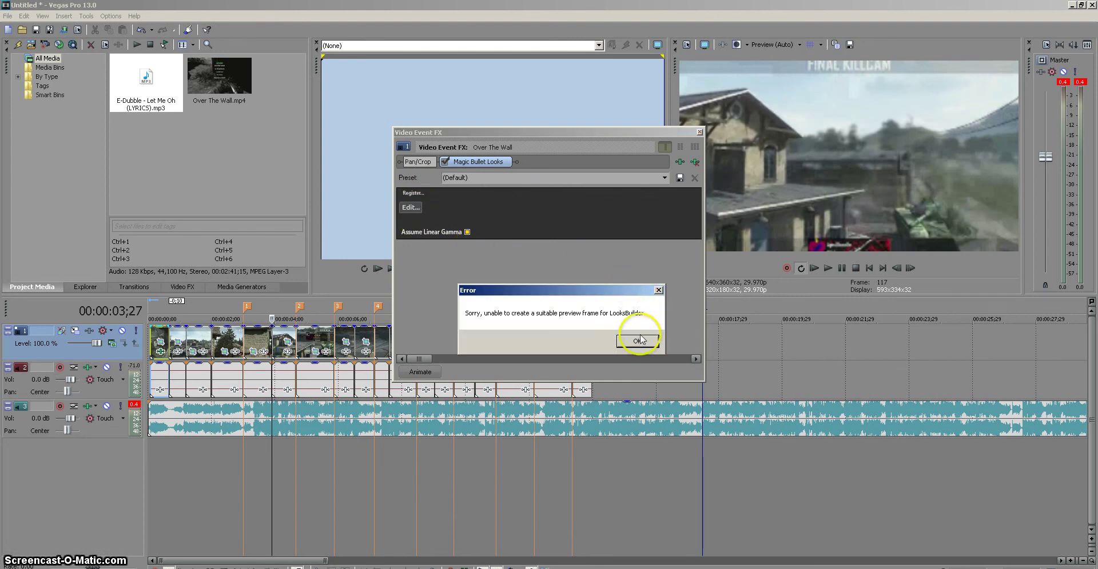
left_click(638, 342)
left_click(699, 132)
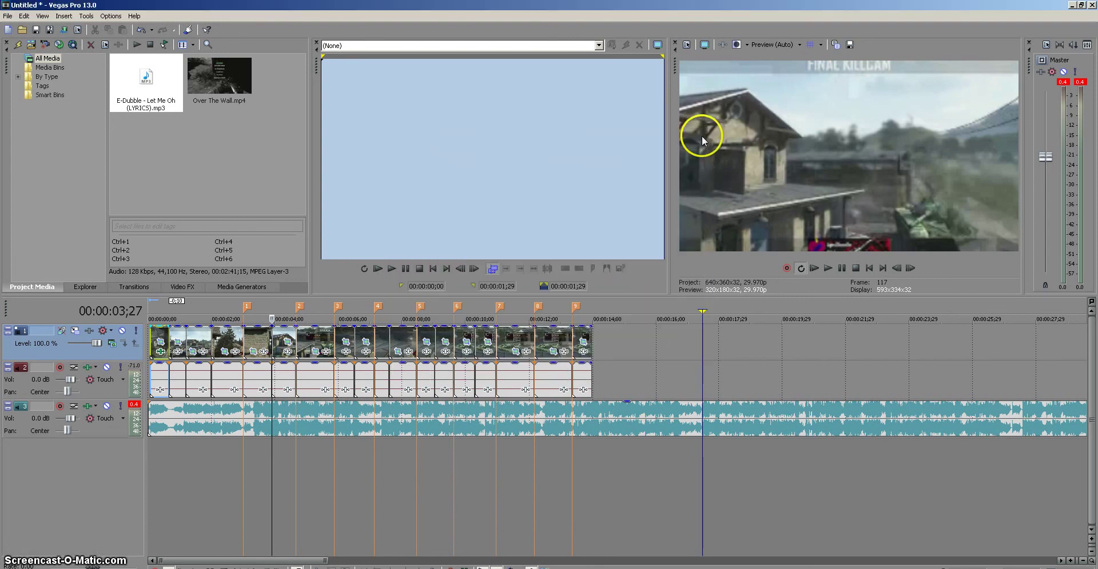
Place the playhead at 00:00:00;11 in the first killcam segment and preview the edit.
left_click(161, 336)
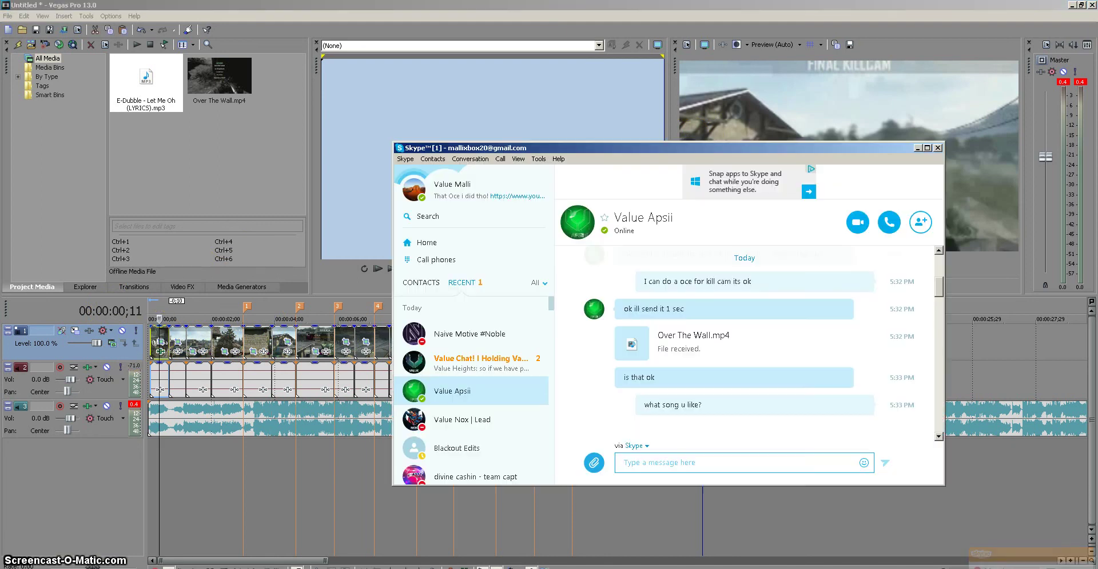
left_click(75, 528)
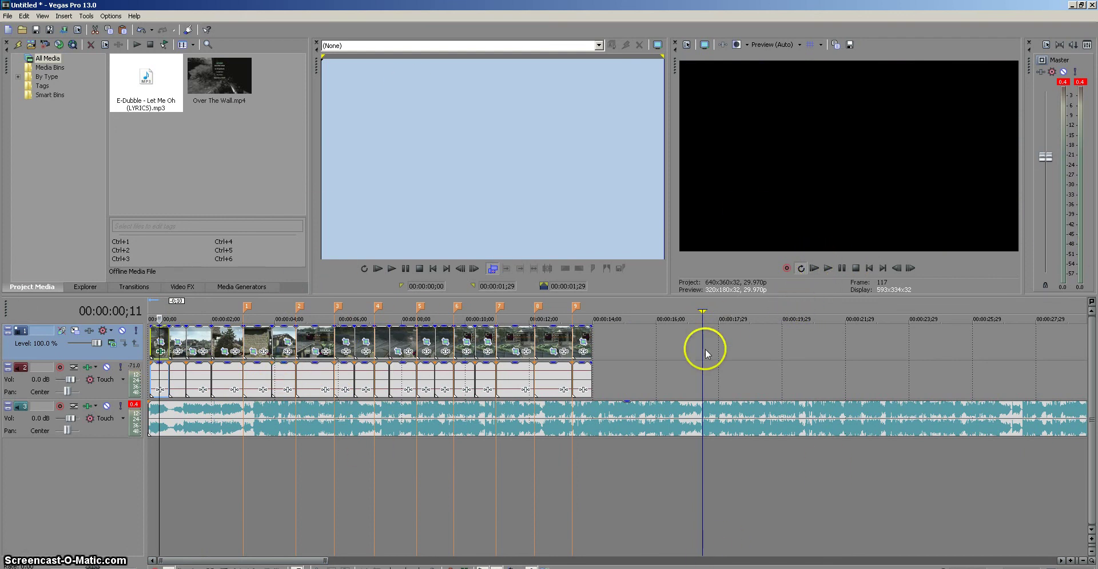
left_click(819, 267)
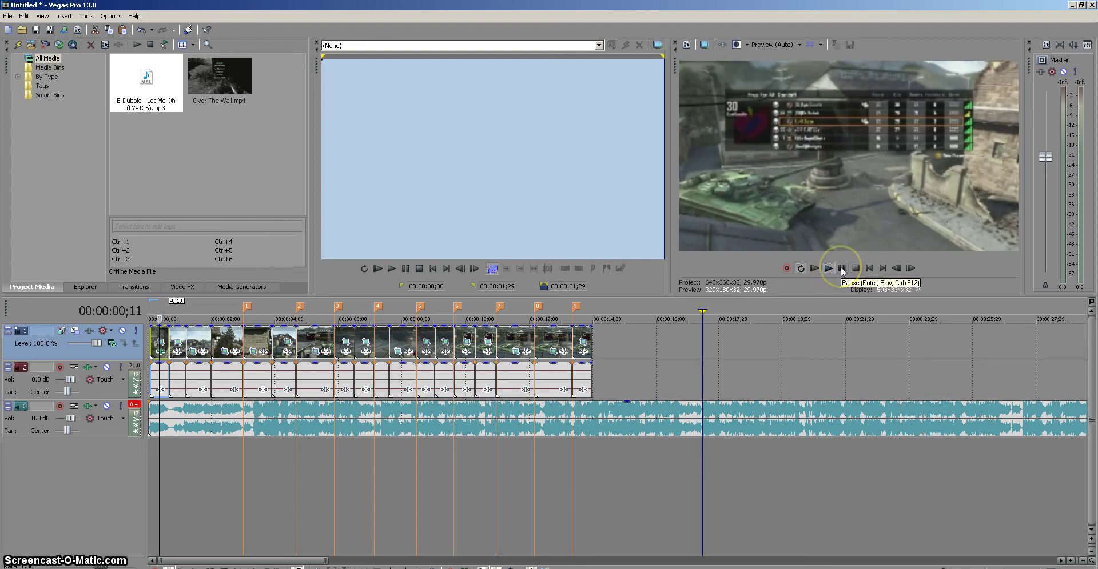
Set the loop region to run from the timeline start to the end of the last killcam segment.
left_click_drag(702, 314, 143, 314)
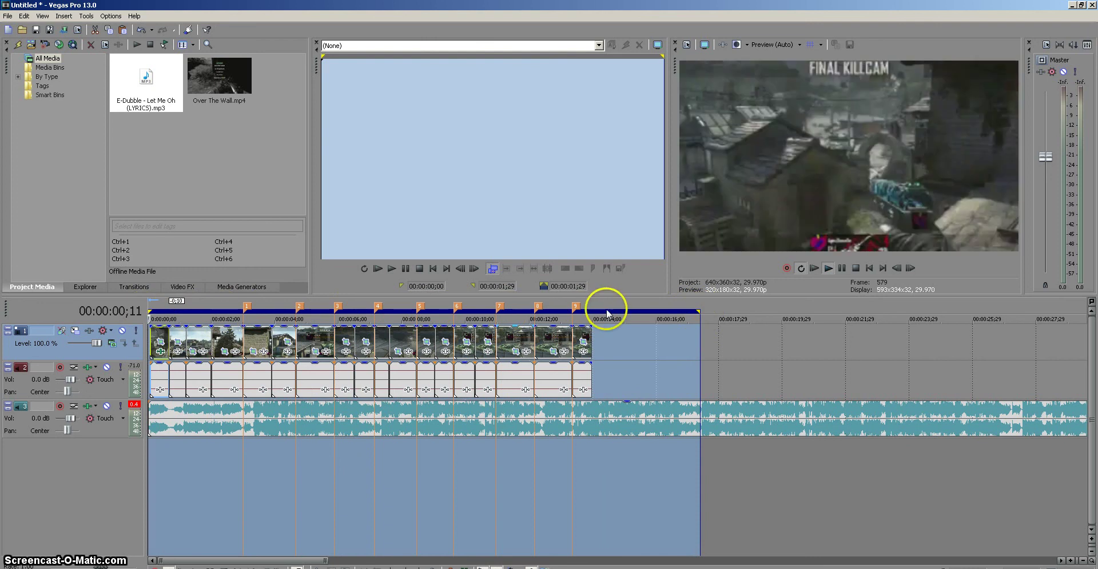
left_click(698, 317)
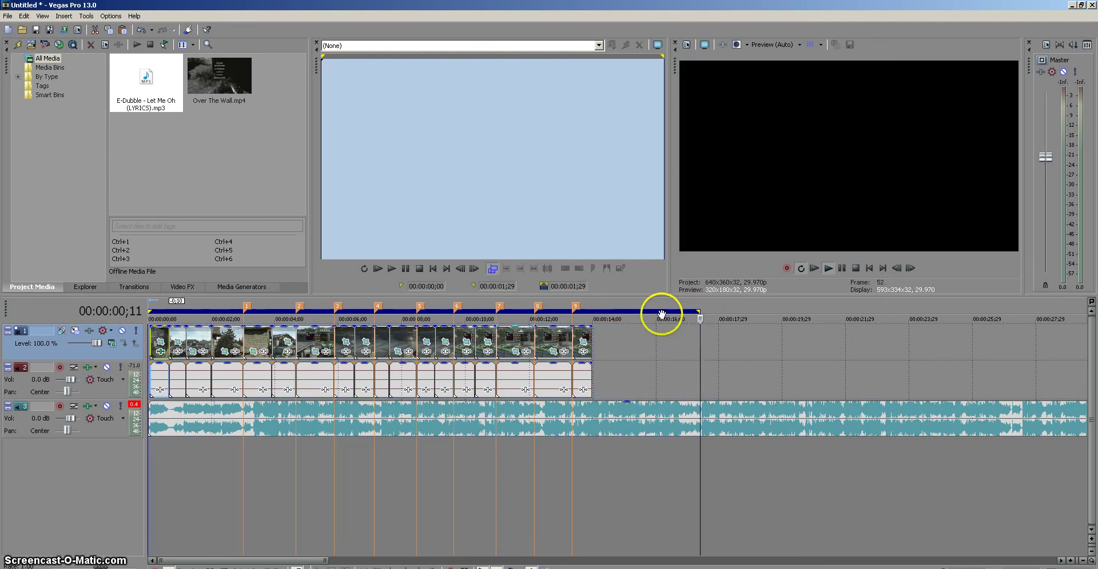
left_click_drag(699, 311, 592, 318)
Split the music track at the end of the killcam video and delete the remaining music after it.
left_click(605, 416)
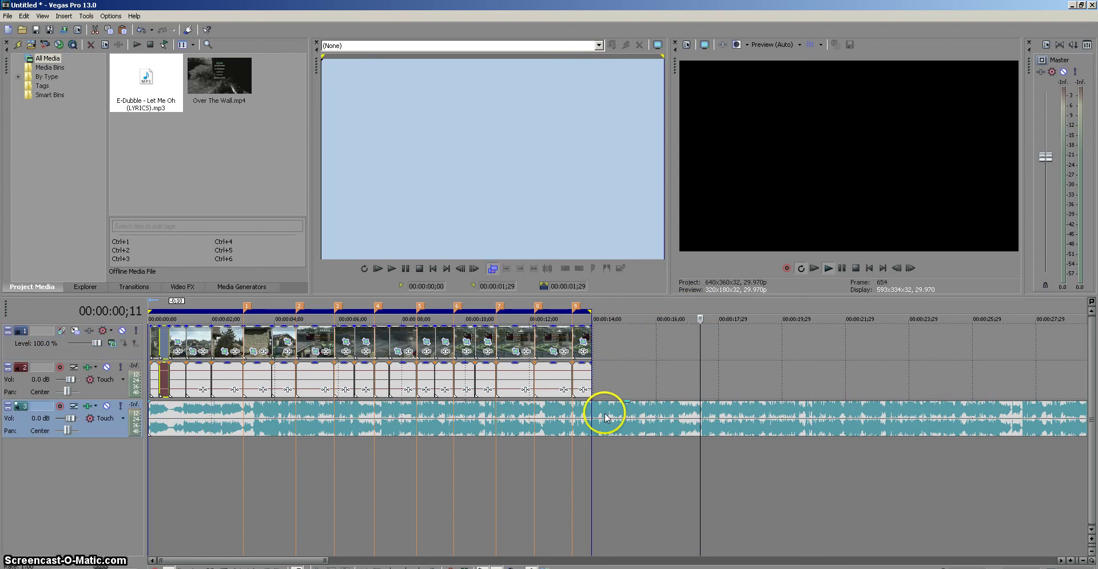
left_click(592, 419)
key("s")
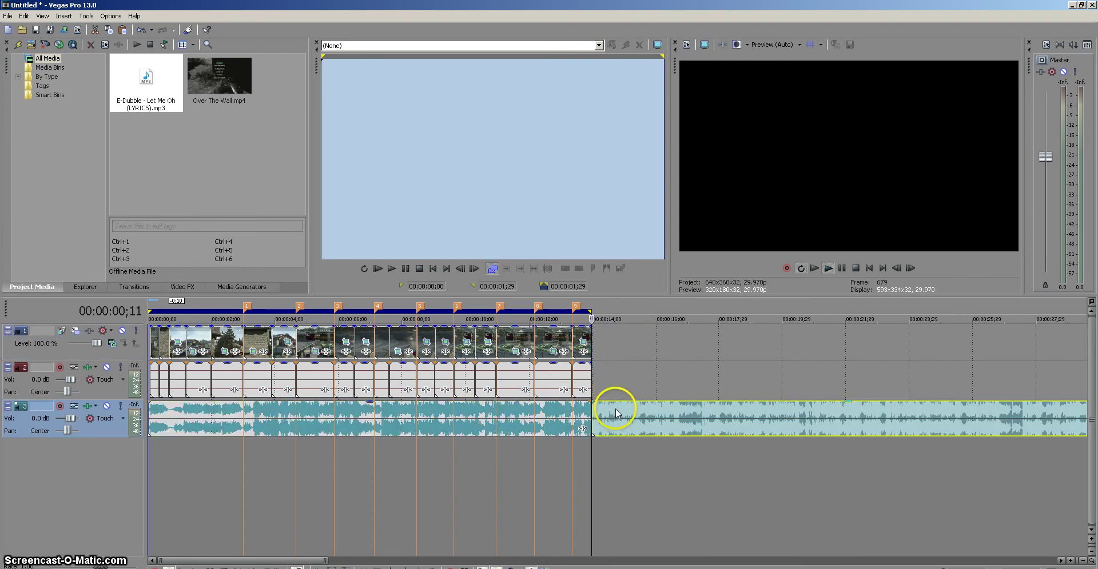
right_click(616, 408)
left_click(640, 182)
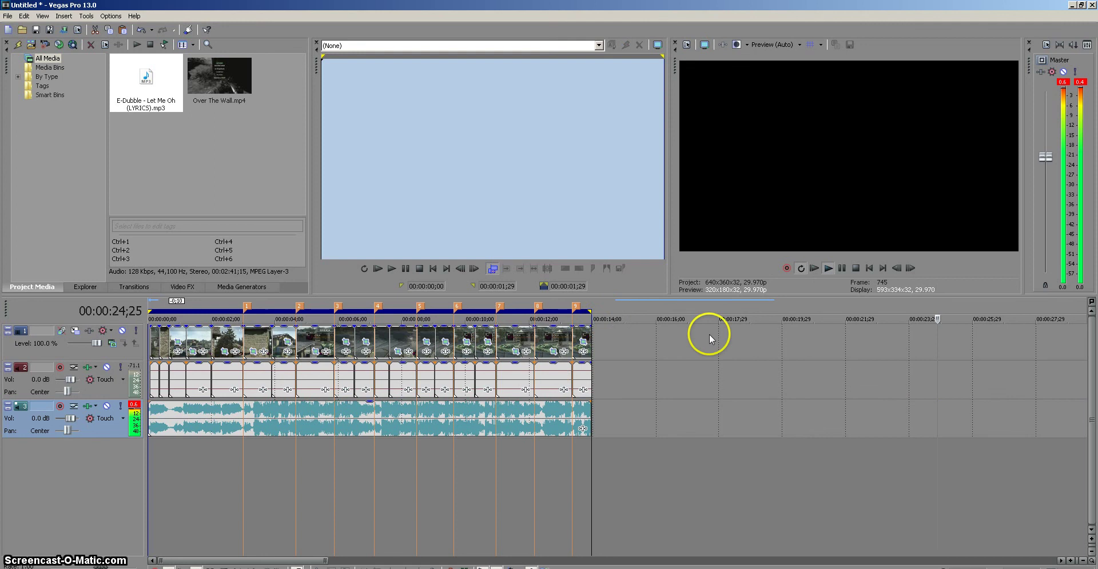
Play the finished edit from the start of the timeline to review the screen pumps with the music.
left_click(813, 265)
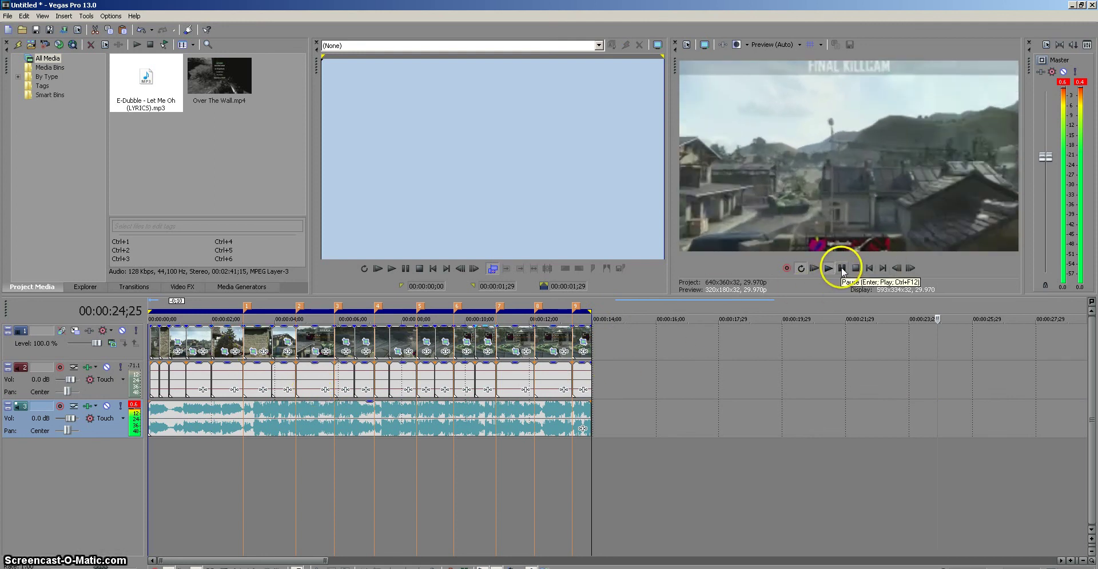
left_click(813, 269)
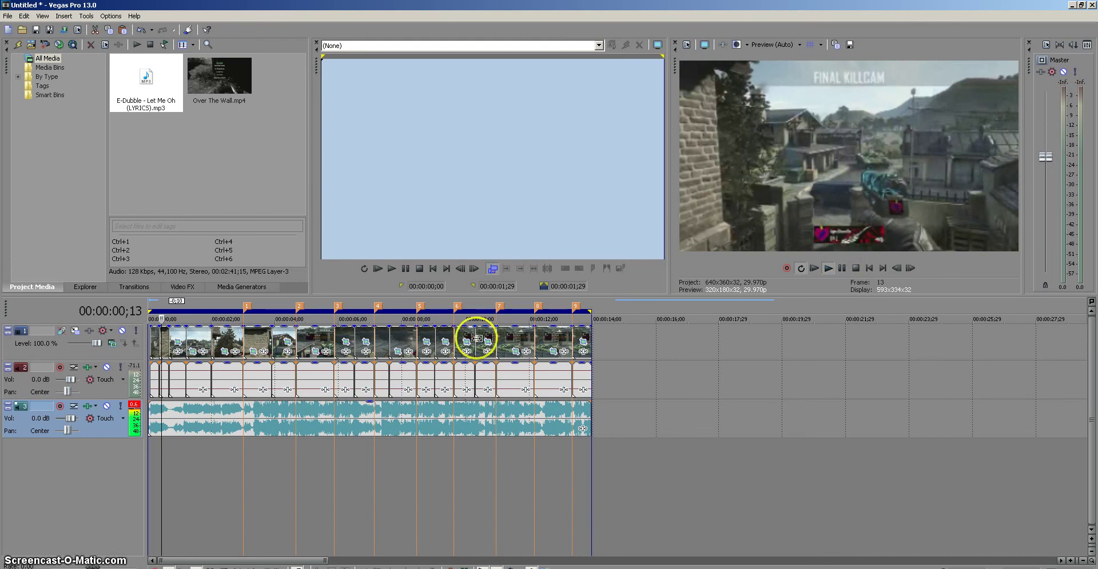
Switch to the Skype window.
left_click(484, 568)
left_click(495, 371)
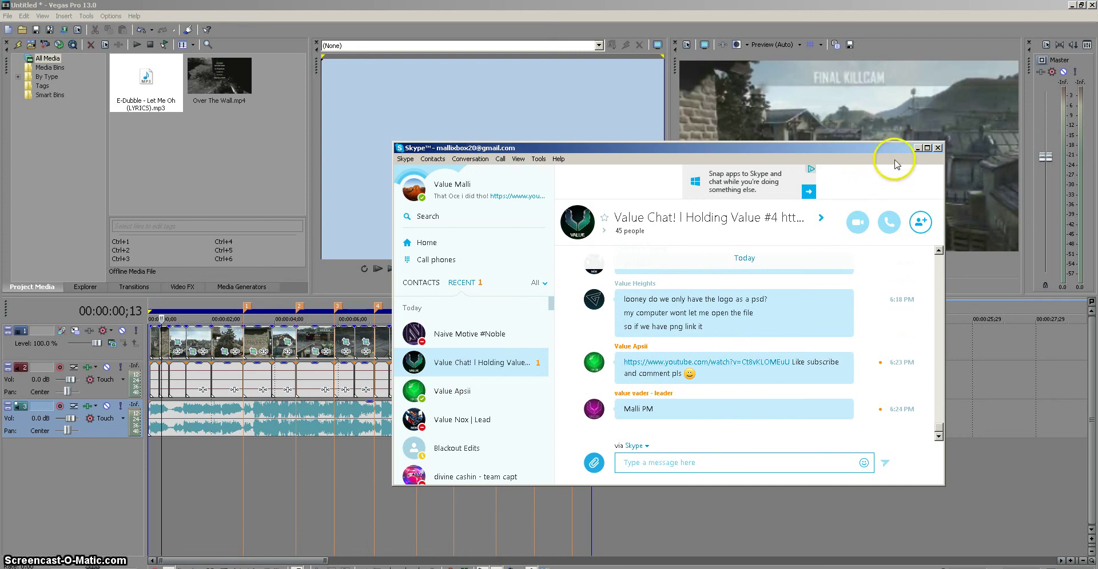